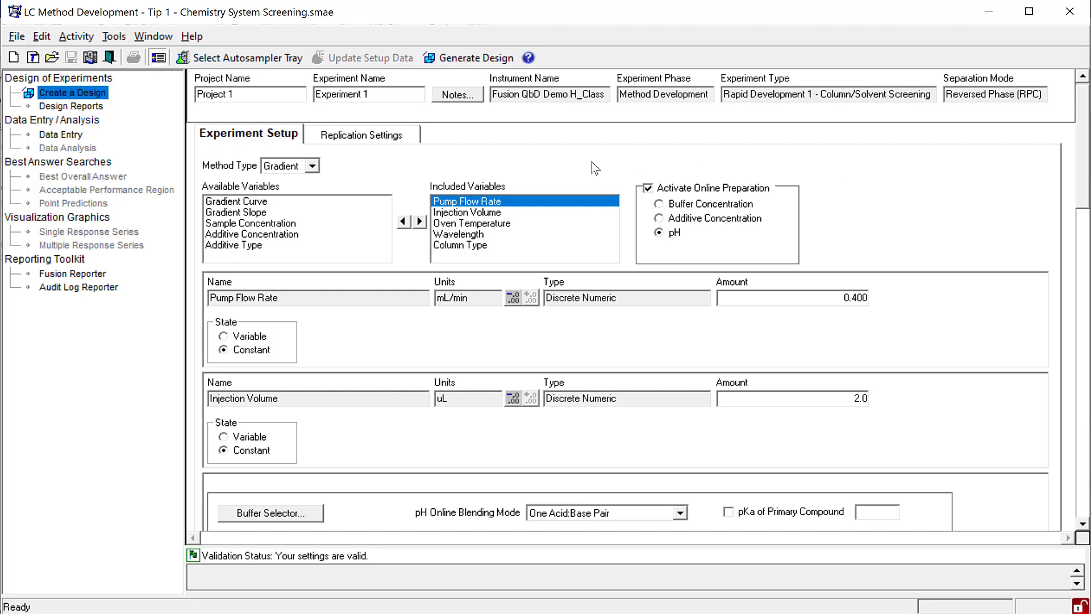
# - Set the experiment's method type to Gradient
pyautogui.click(311, 165)
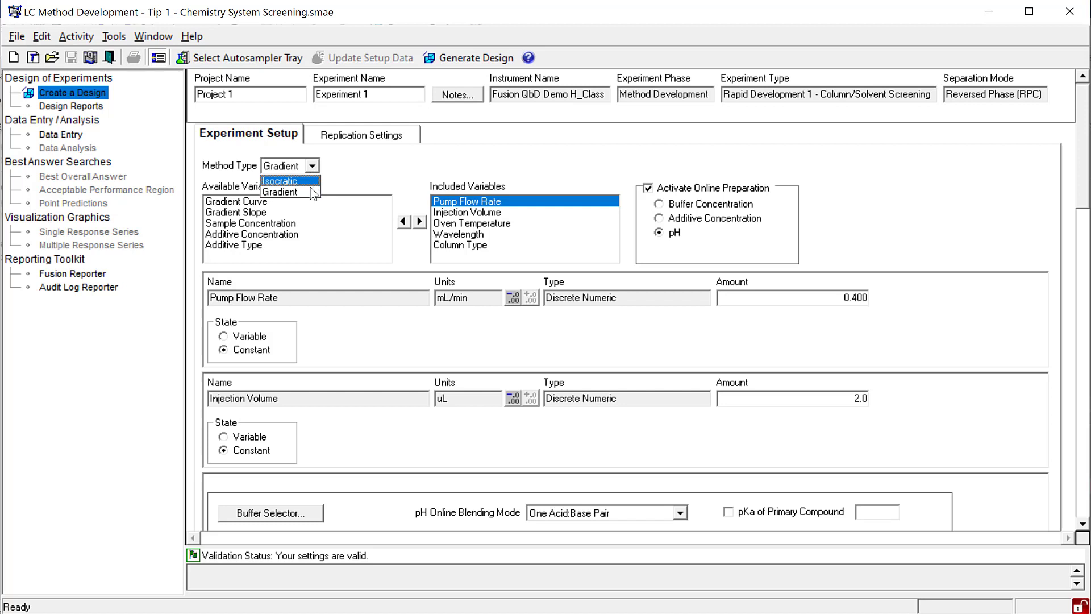
pyautogui.click(290, 192)
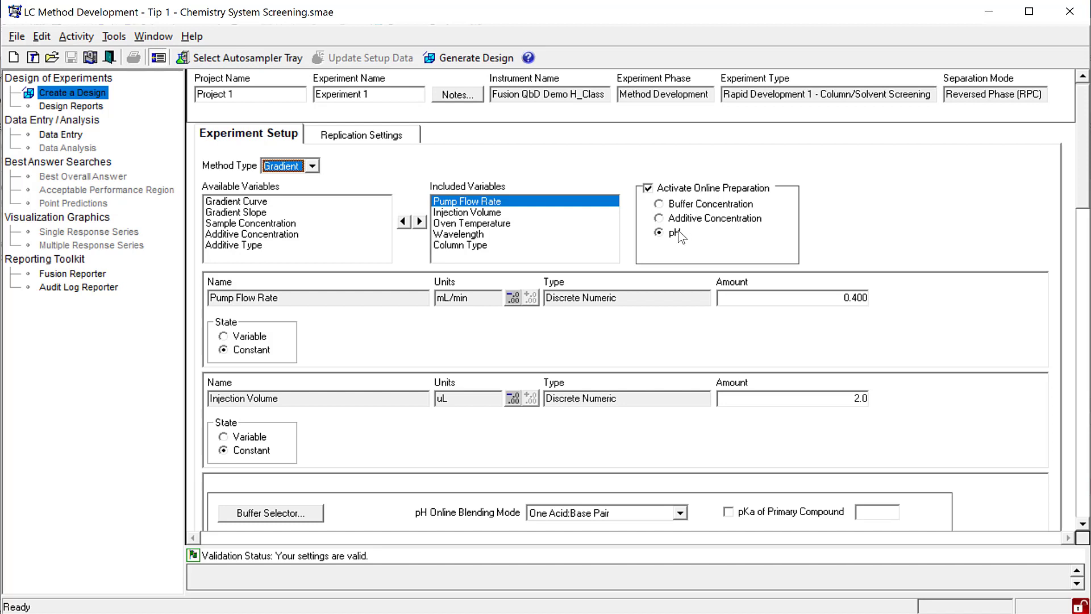
pyautogui.scroll(-5, 348, 149)
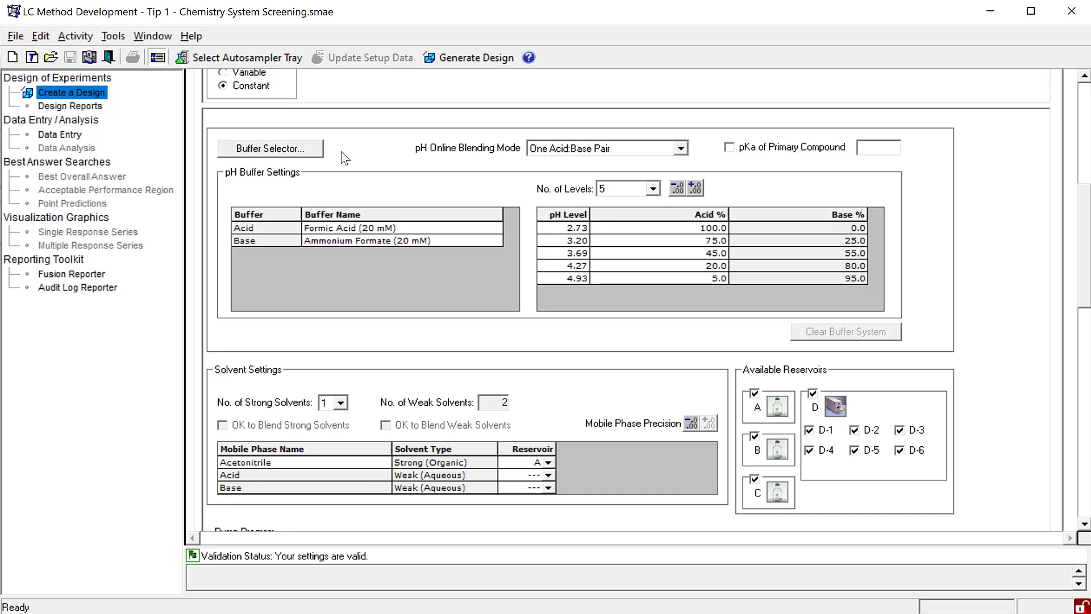
pyautogui.click(311, 152)
pyautogui.click(540, 123)
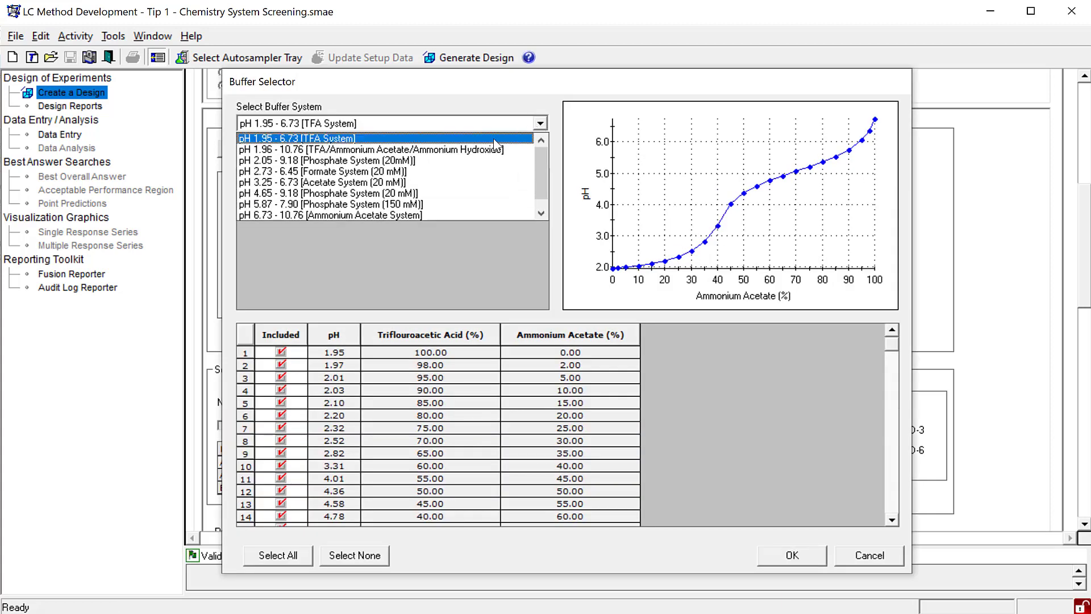
pyautogui.click(364, 172)
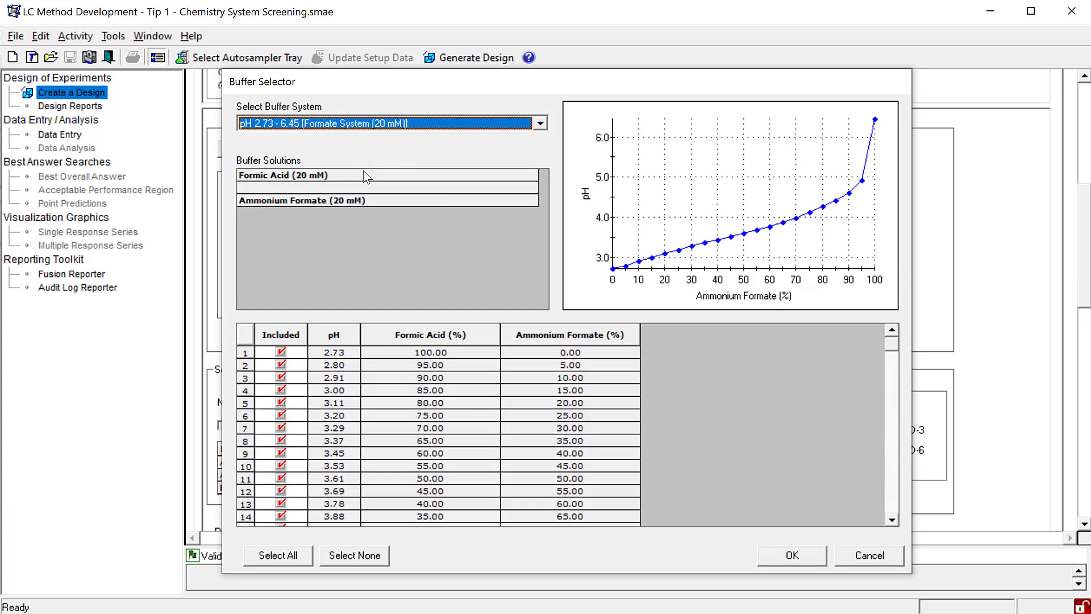
pyautogui.click(355, 555)
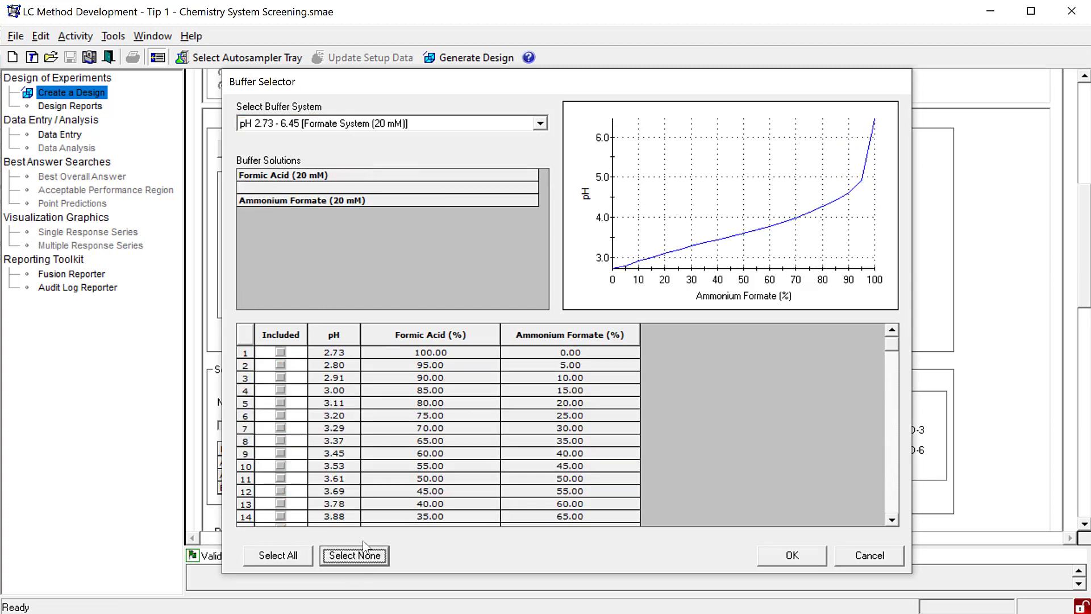
pyautogui.click(281, 377)
pyautogui.click(282, 415)
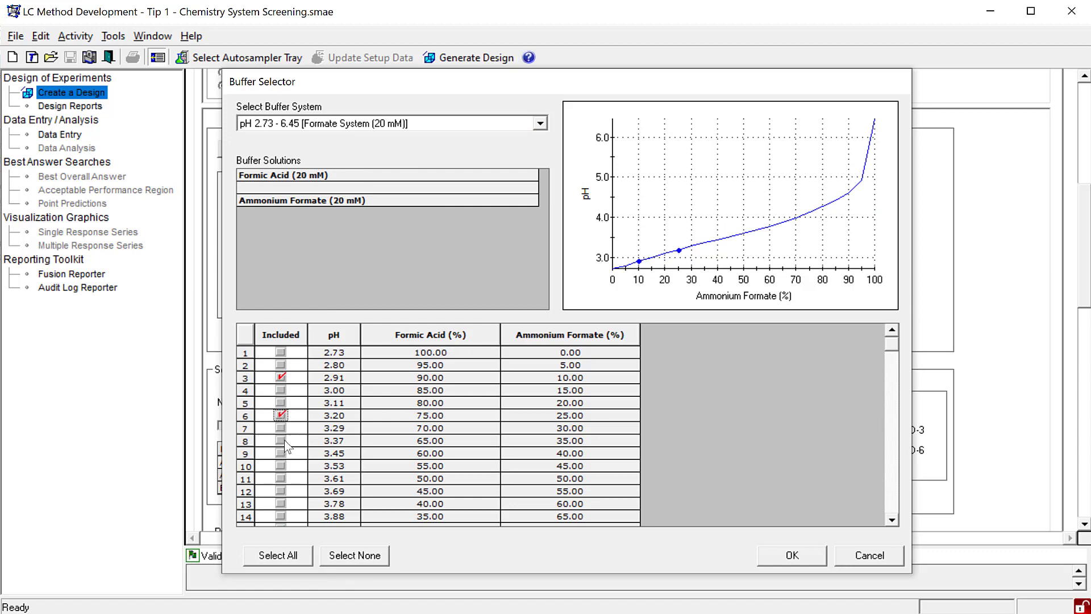
pyautogui.click(280, 453)
pyautogui.click(868, 556)
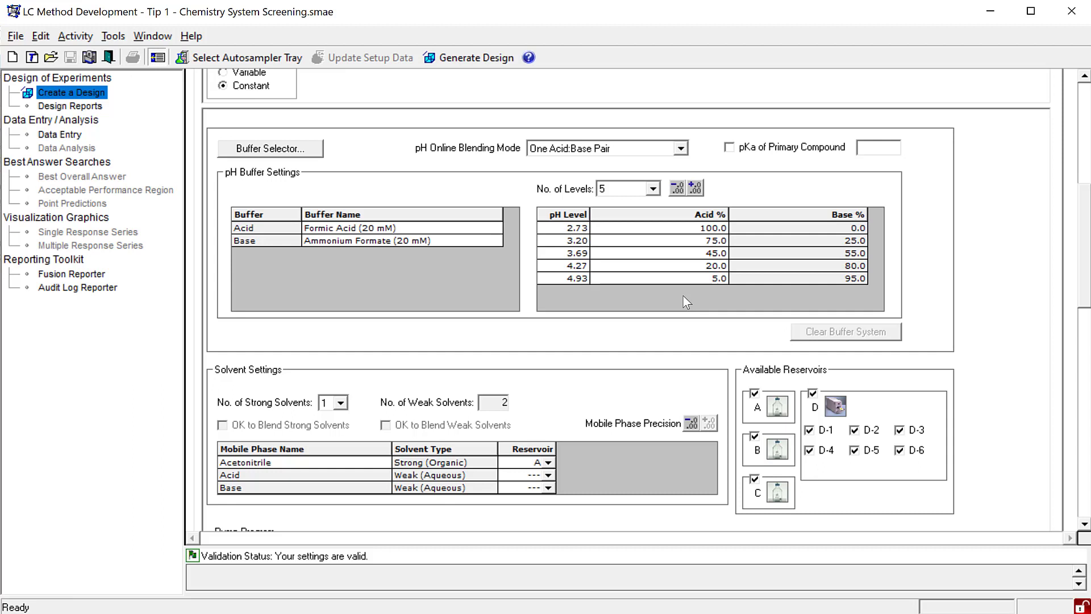
# - Set the number of strong solvents to 2 and select the second strong solvent's name in the mobile phase table
pyautogui.click(316, 462)
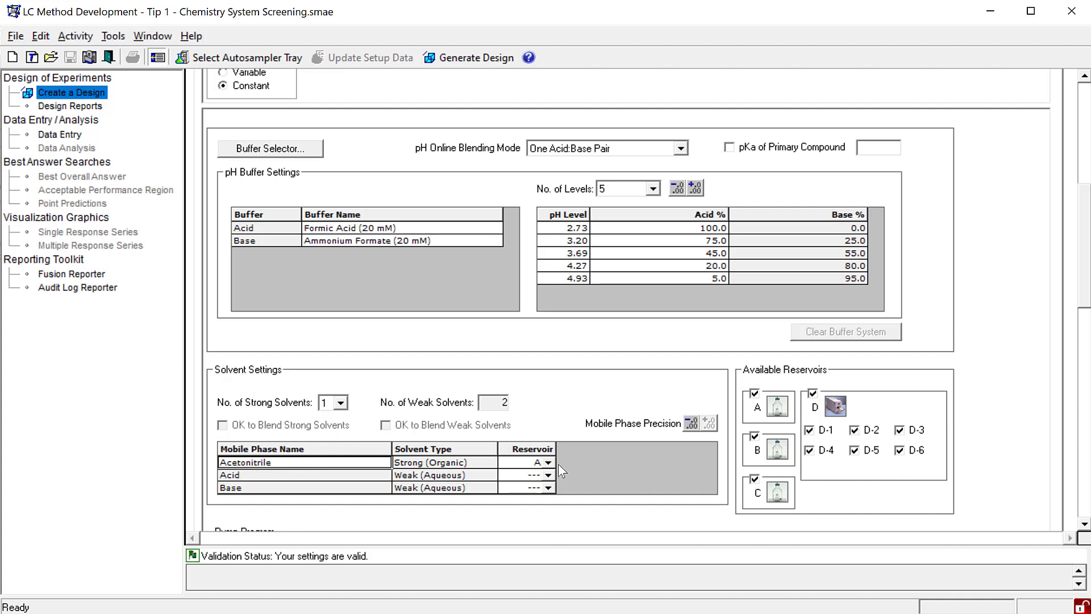
pyautogui.click(343, 400)
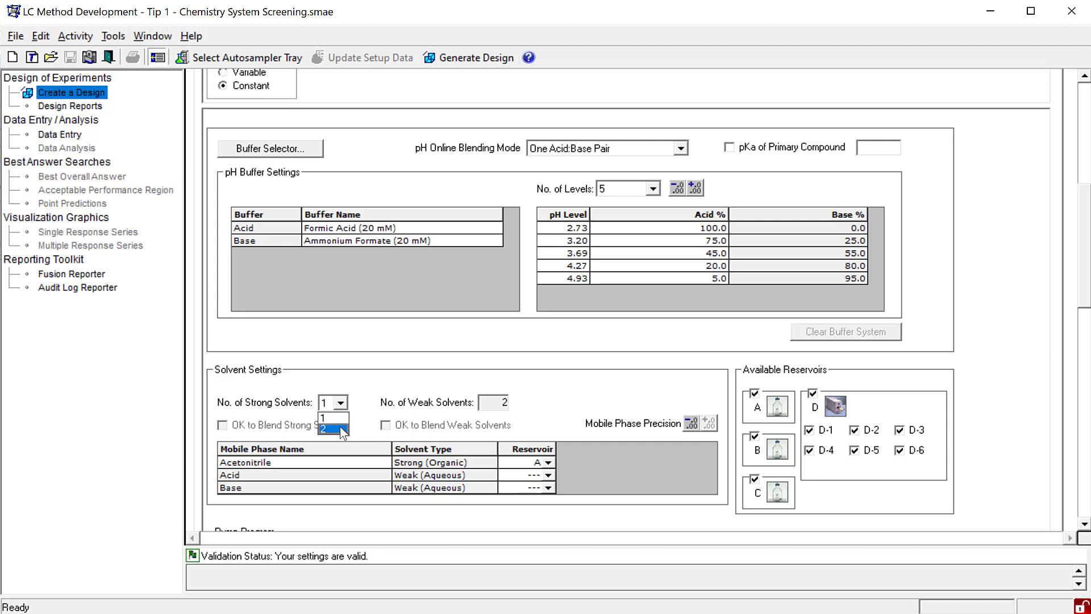
pyautogui.click(340, 427)
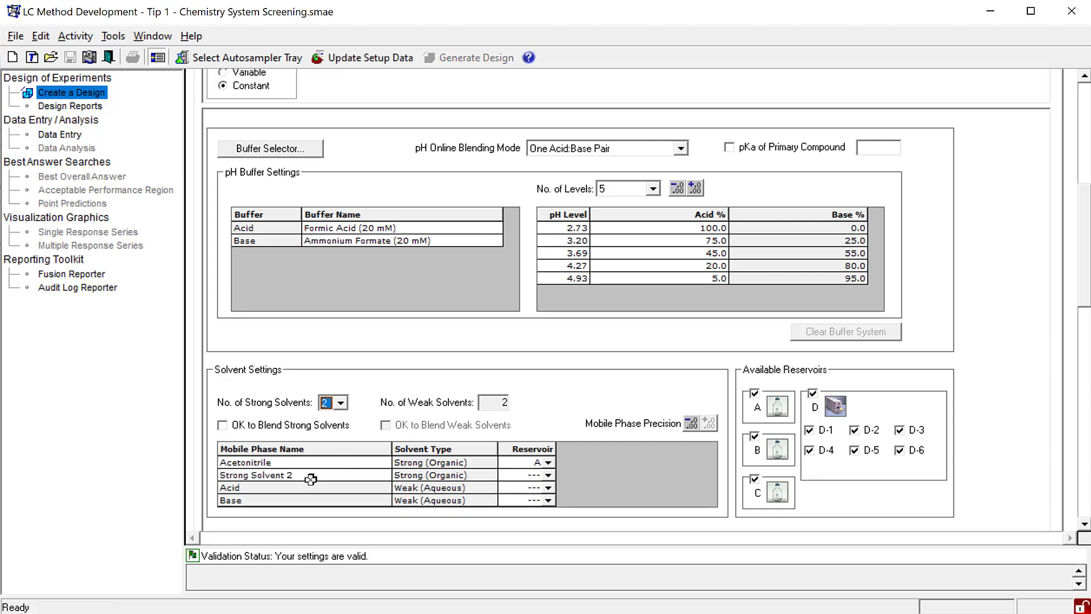
pyautogui.click(309, 475)
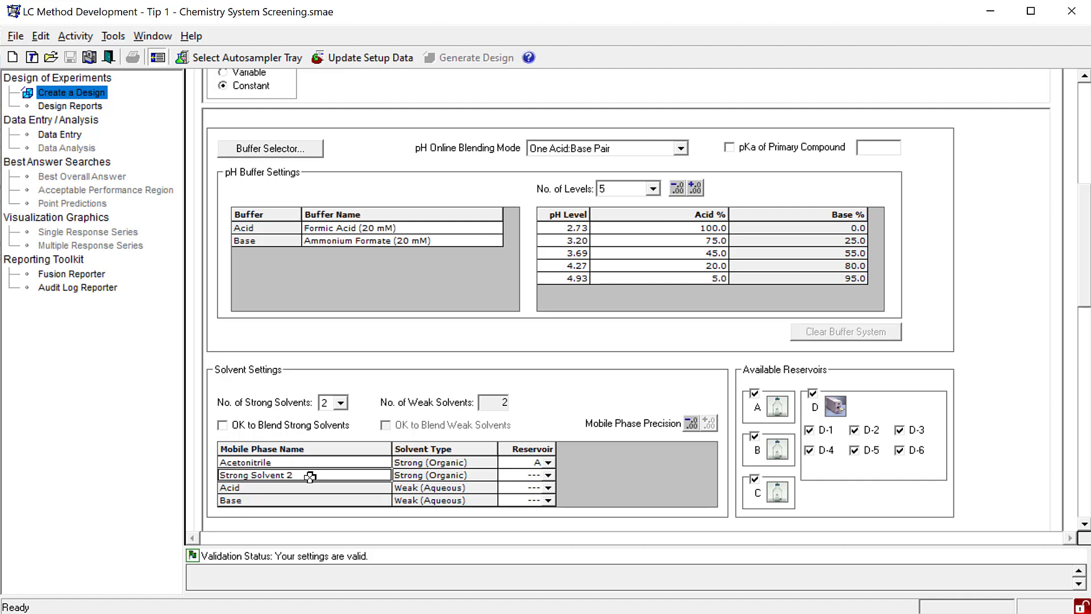
# - Examine the Gradient step's time state and its lower and upper time bounds in the pump program
pyautogui.scroll(-5, 551, 473)
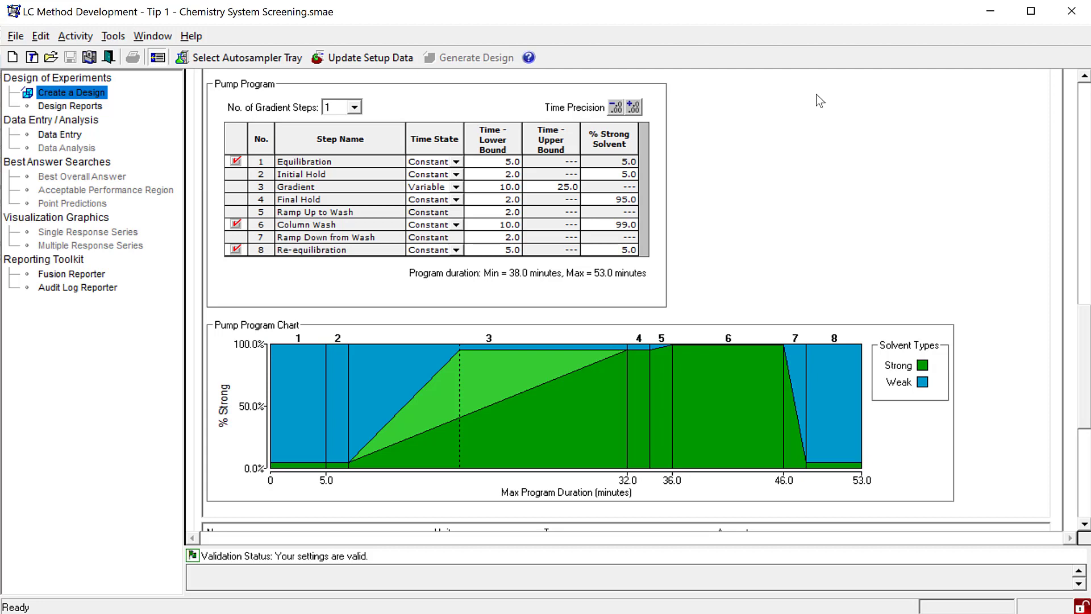
pyautogui.click(457, 187)
pyautogui.click(459, 191)
pyautogui.click(496, 187)
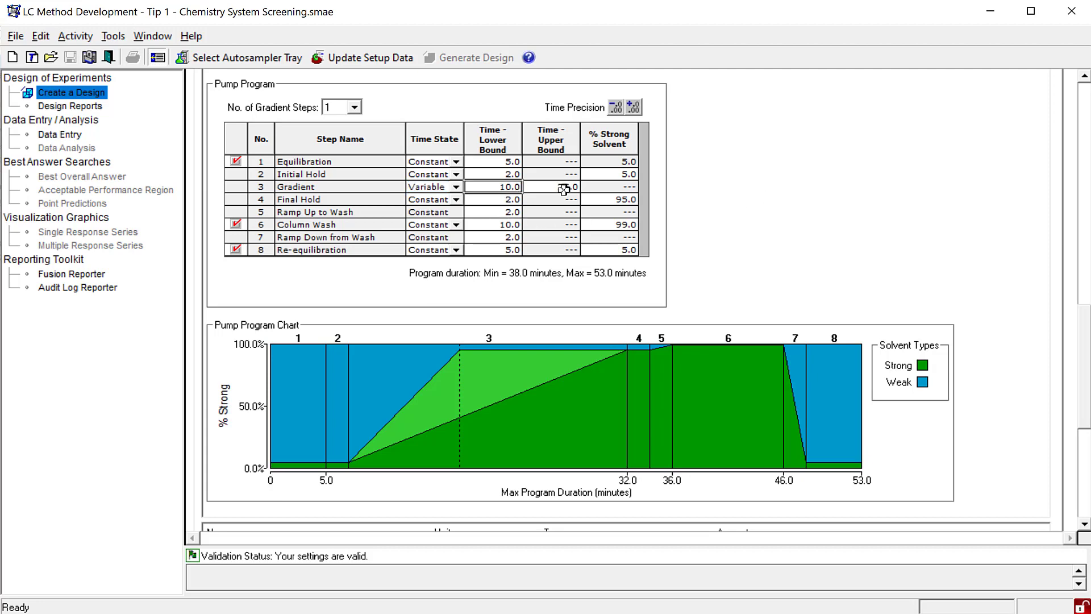
pyautogui.click(564, 188)
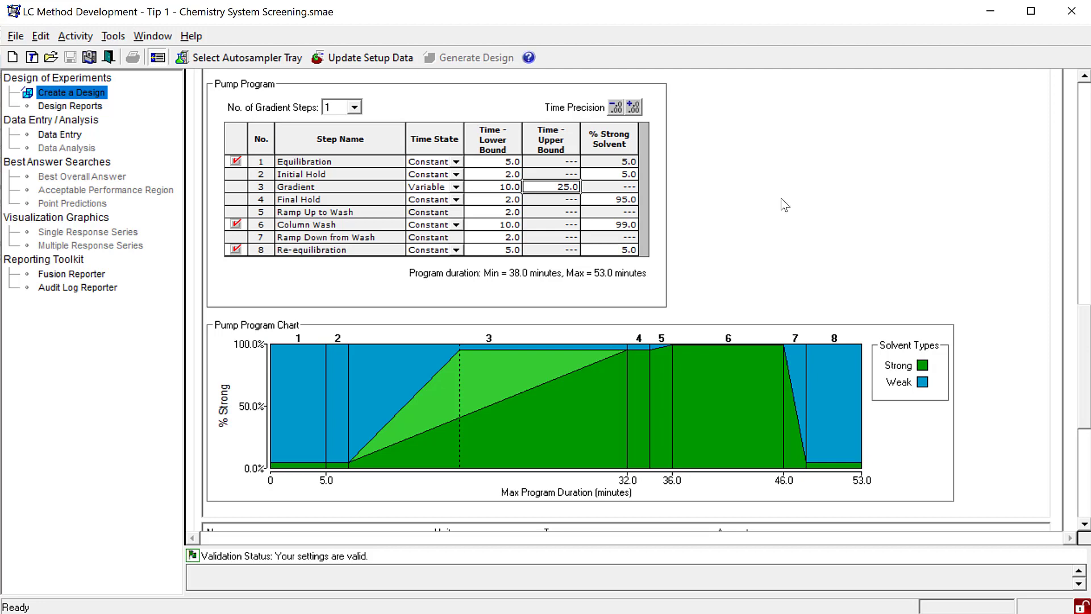
# - Examine the number of columns and the BEH C18 column's name, valve position and condition column time
pyautogui.scroll(-5, 778, 362)
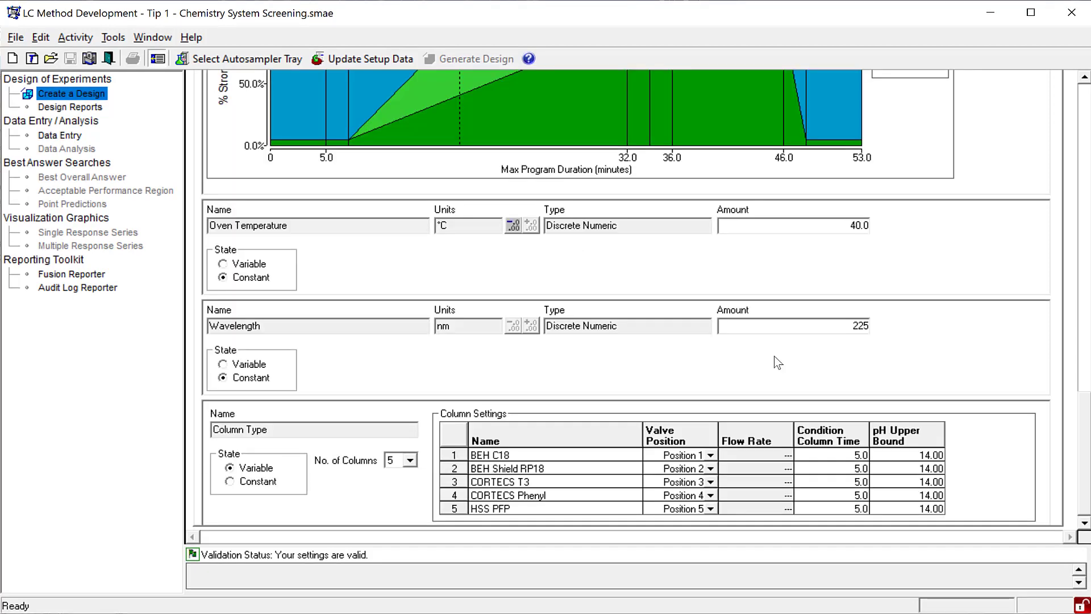
pyautogui.click(410, 461)
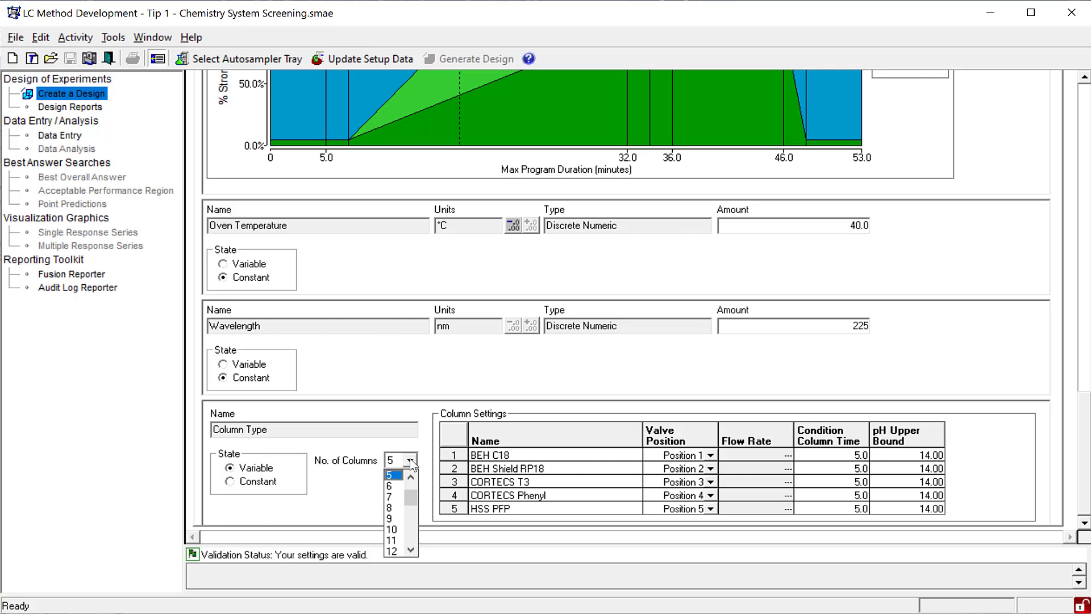
pyautogui.click(505, 454)
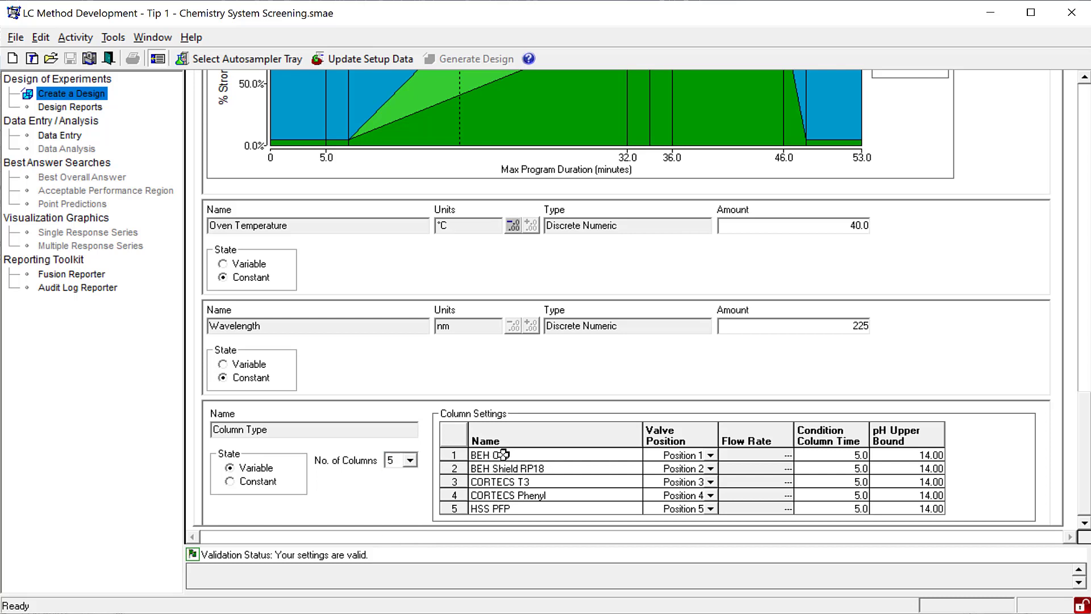
pyautogui.click(512, 455)
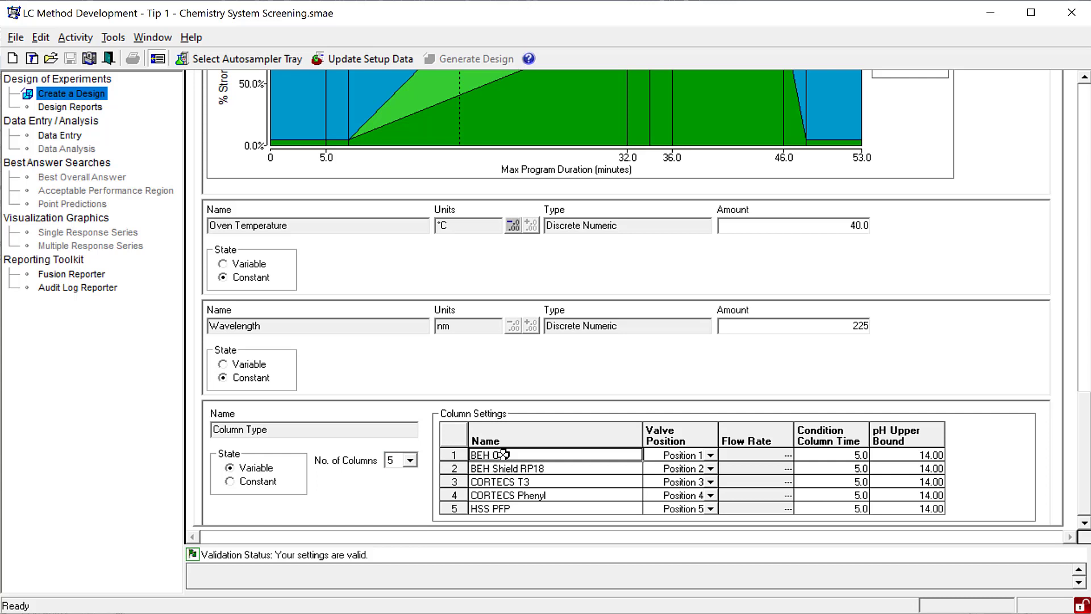
pyautogui.click(711, 455)
pyautogui.click(711, 455)
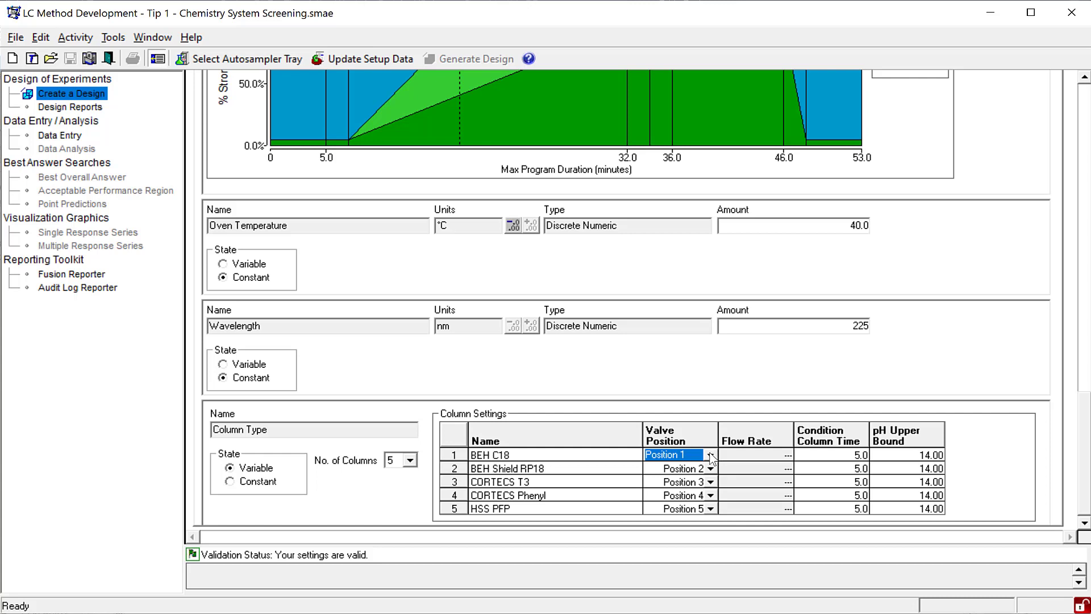
pyautogui.click(835, 455)
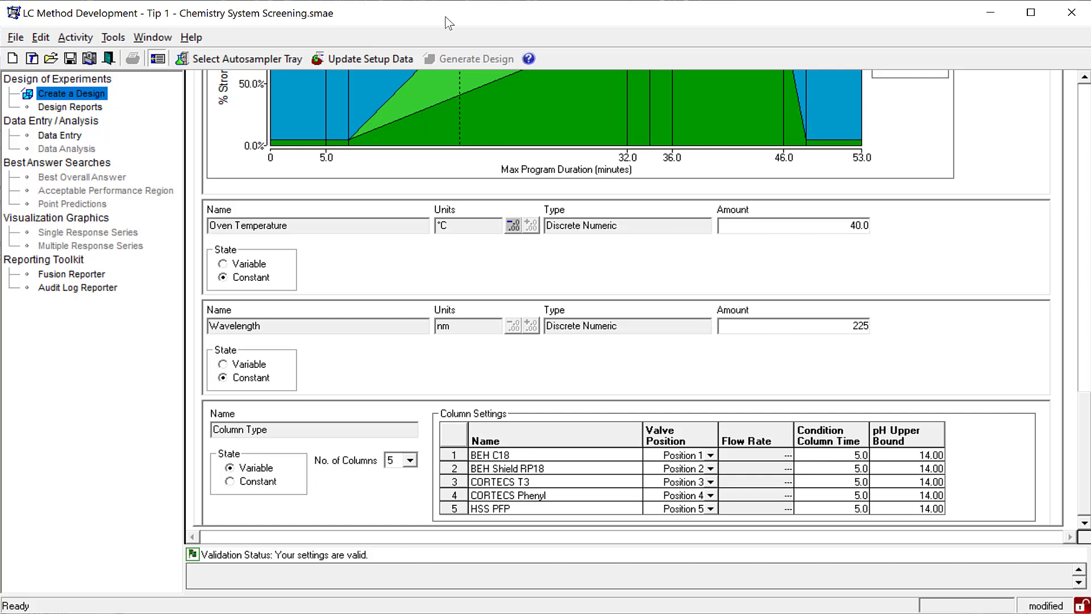
# - Update the setup data and generate the experiment design
pyautogui.click(381, 57)
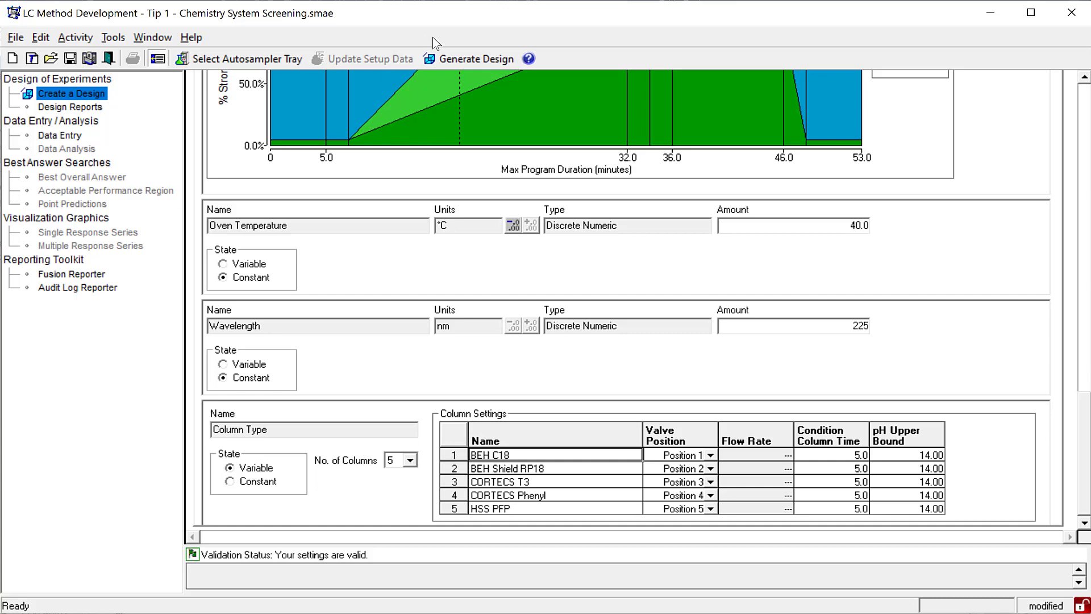
pyautogui.click(482, 59)
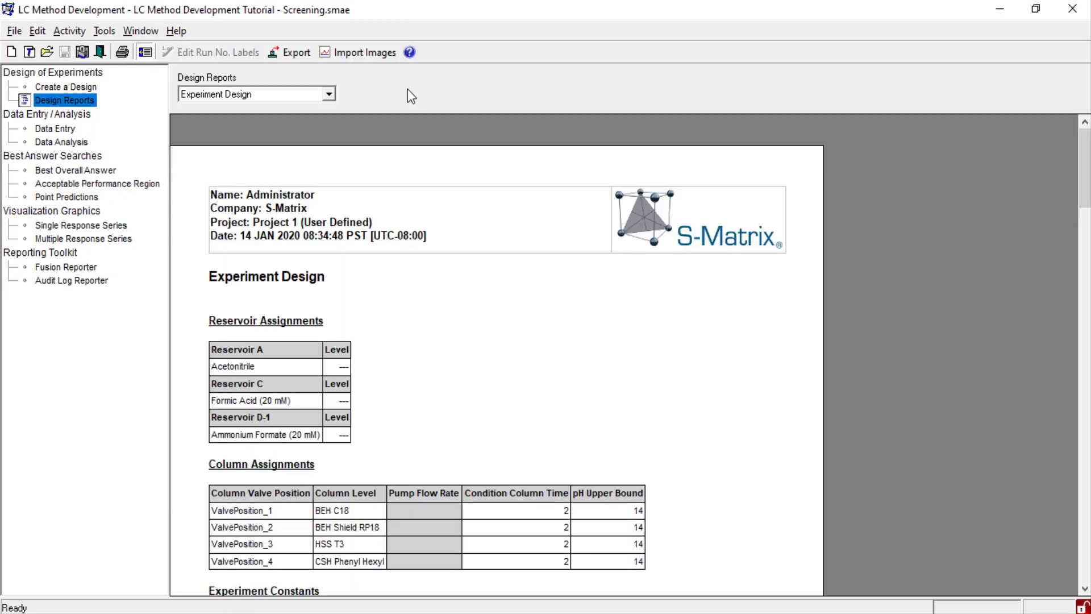
# - Check the available design report types and review the Experiment Design report through to its Experiment Design Matrix
pyautogui.click(329, 94)
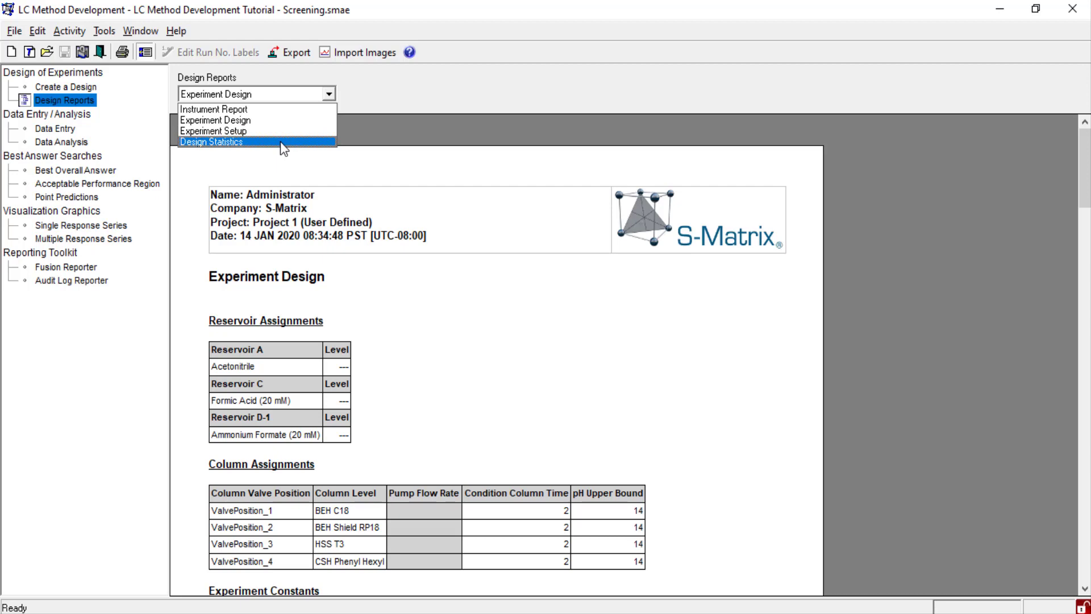
pyautogui.press('Escape')
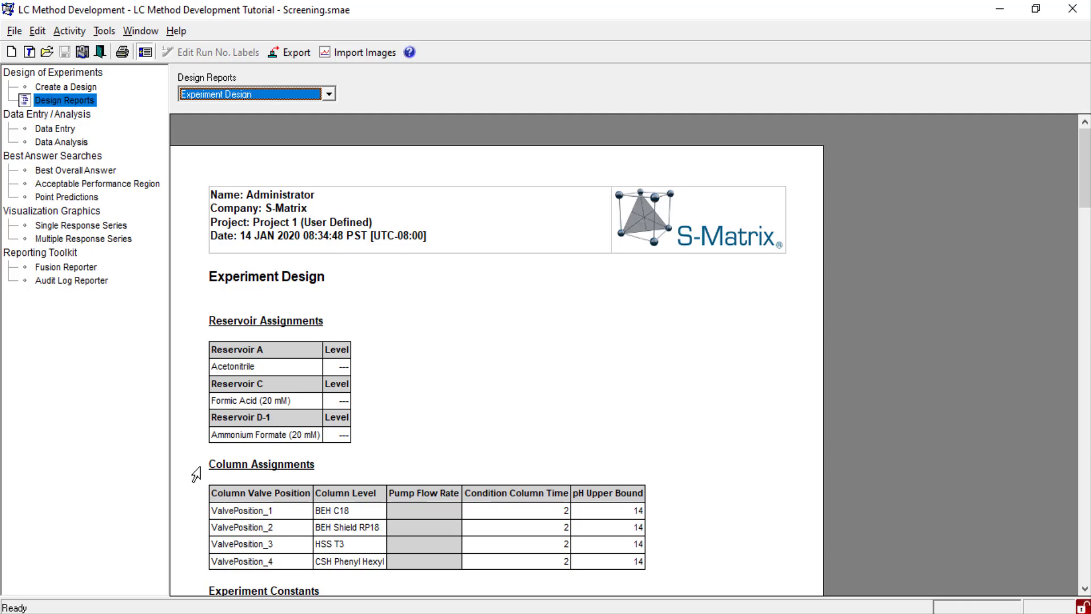
pyautogui.scroll(-5, 196, 473)
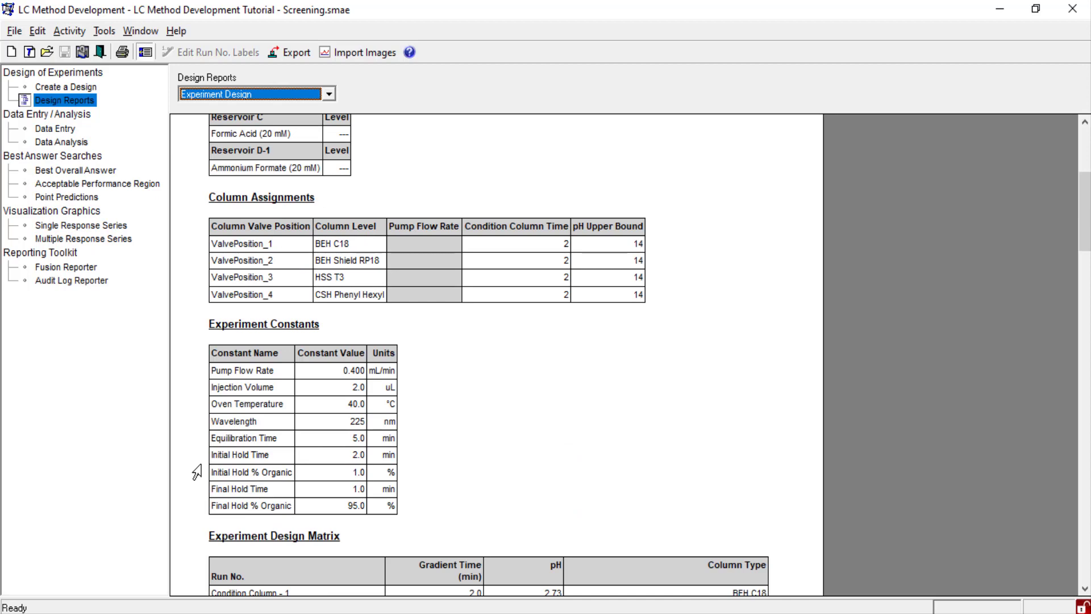
pyautogui.scroll(-5, 196, 471)
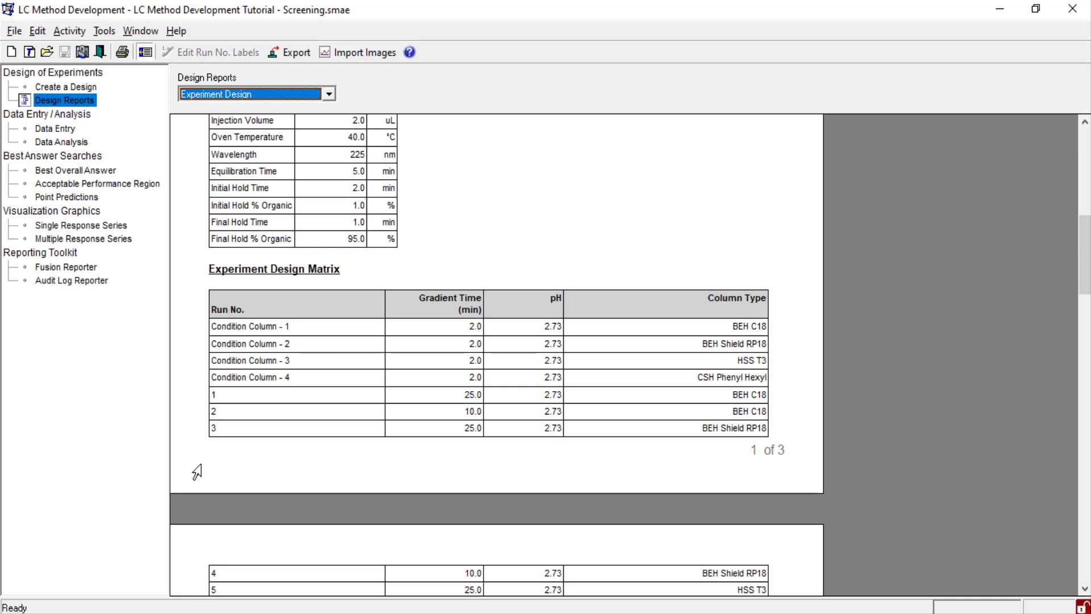
pyautogui.scroll(-1, 196, 472)
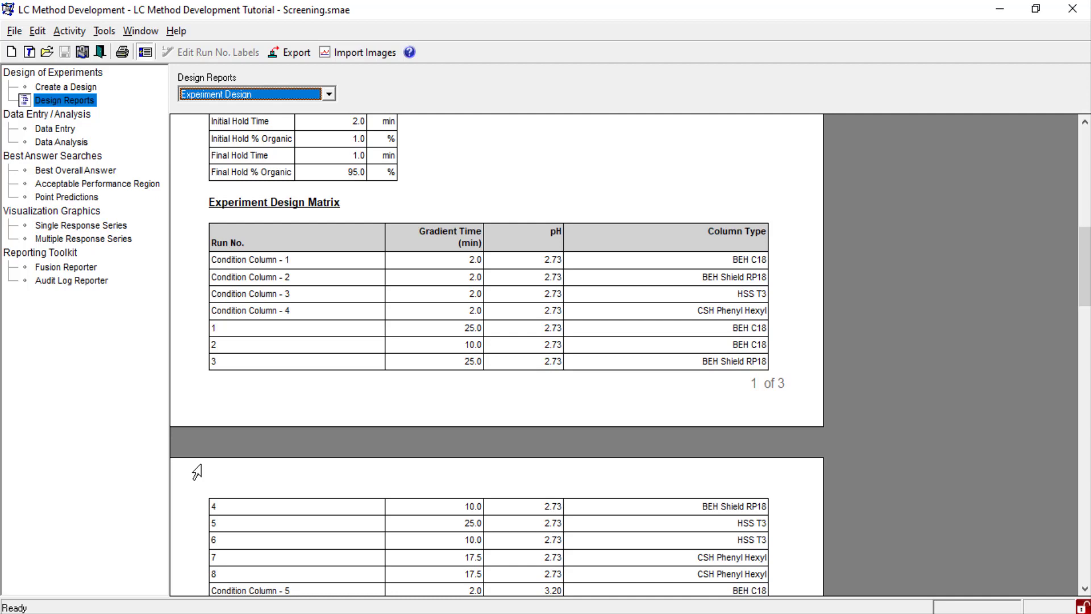
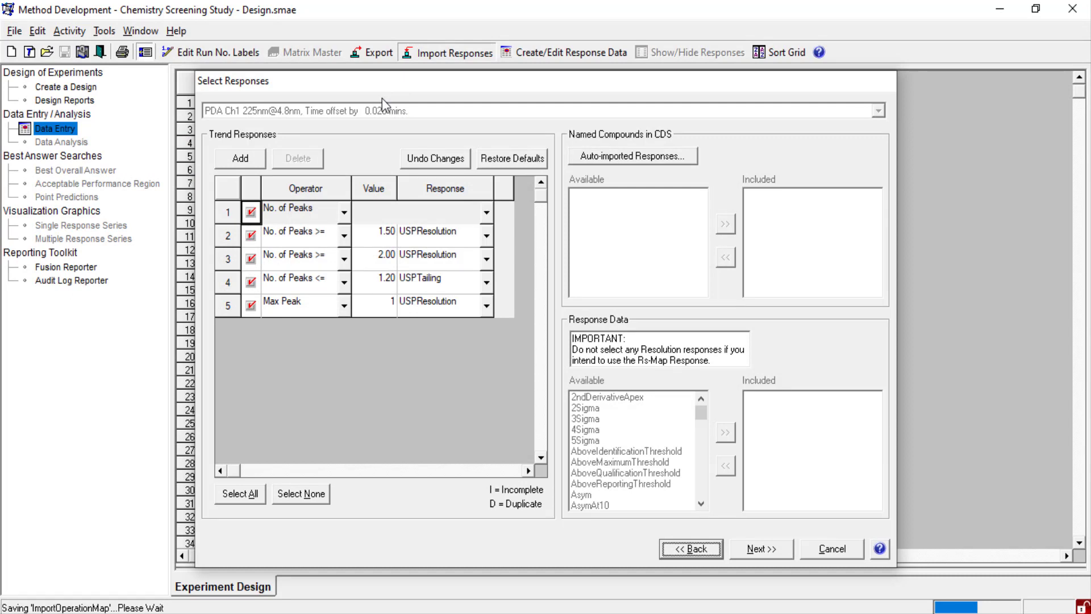
# - Exclude the "No. of Peaks >= 2.00 - USPResolution" trend response and set the USPTailing response's value to 1.50
pyautogui.click(252, 260)
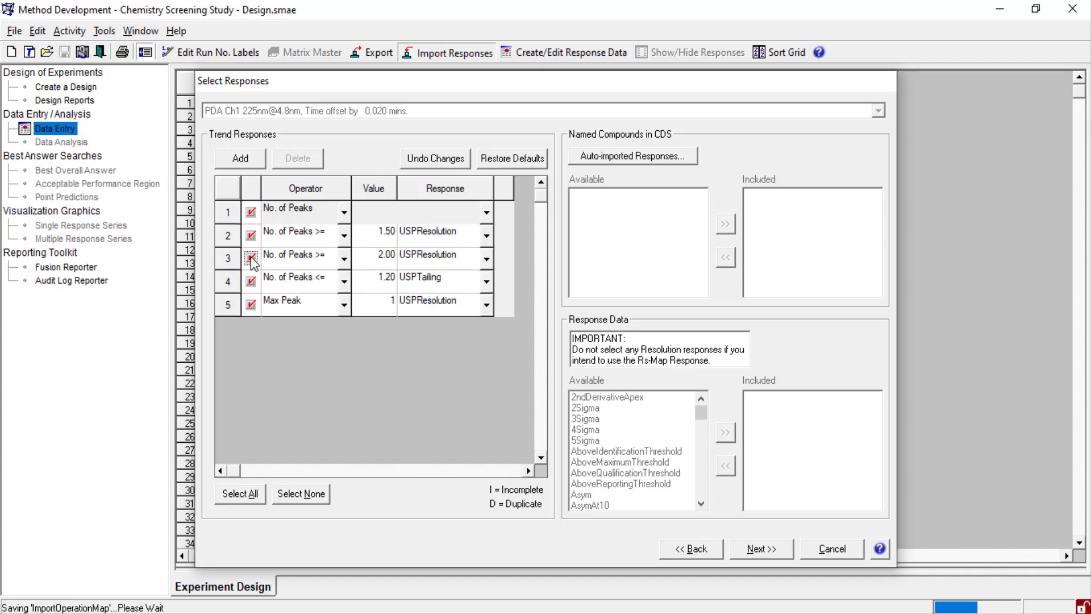
pyautogui.click(251, 260)
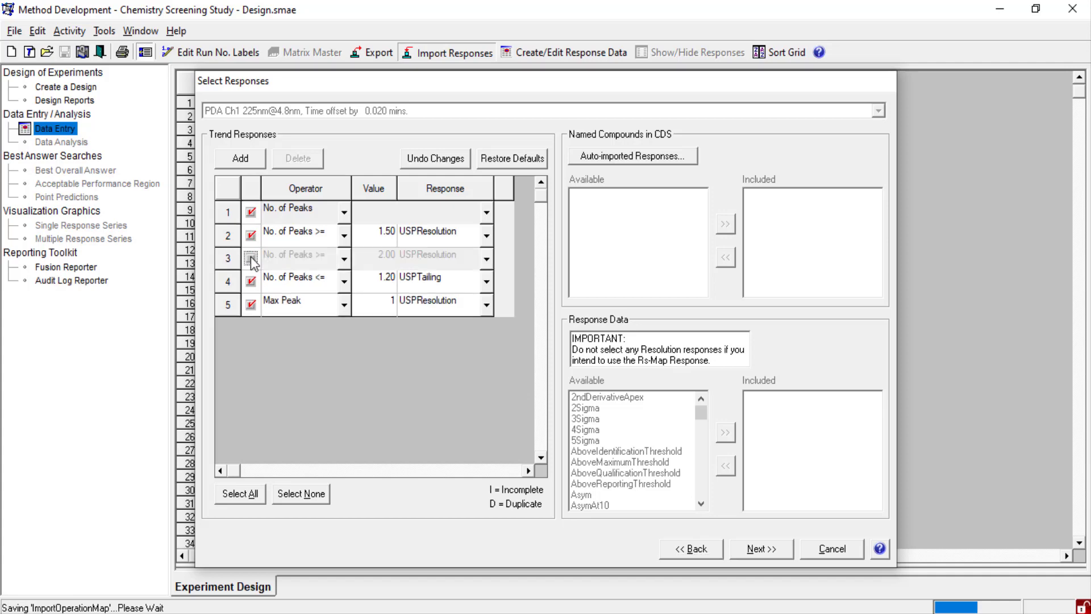
pyautogui.click(388, 277)
pyautogui.write('1.5')
# - Add a First Peak trend response for RetentionTime and proceed with importing the selected responses
pyautogui.click(240, 158)
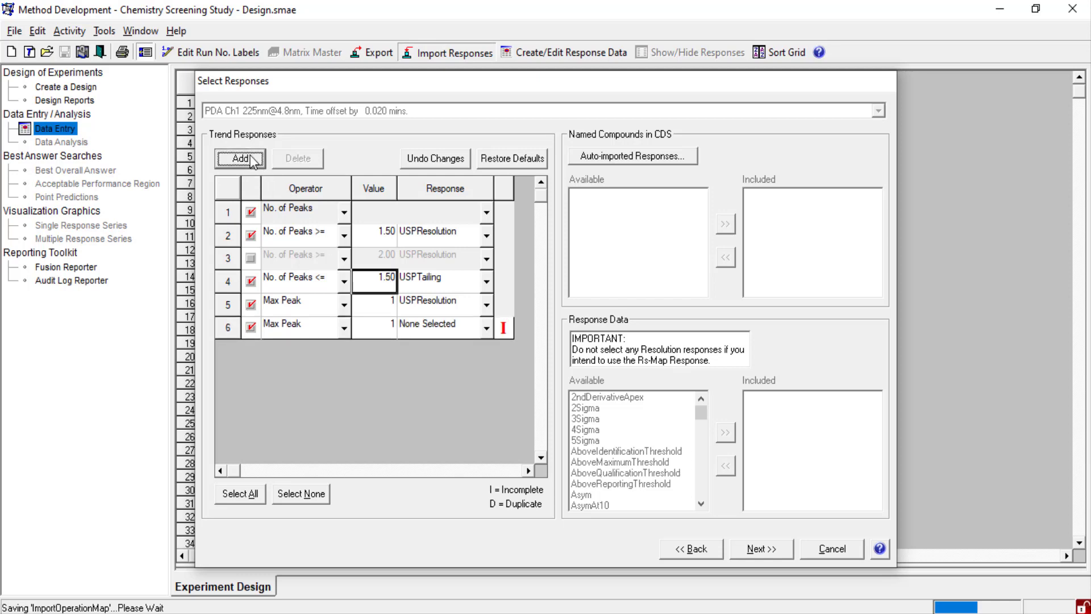
pyautogui.click(345, 328)
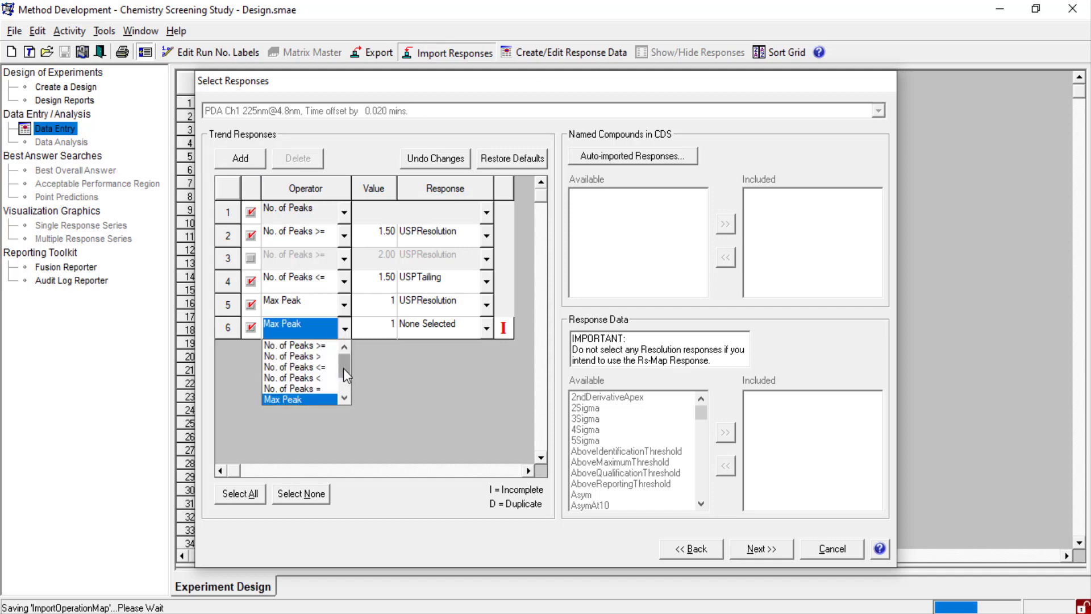
pyautogui.click(290, 387)
pyautogui.click(486, 328)
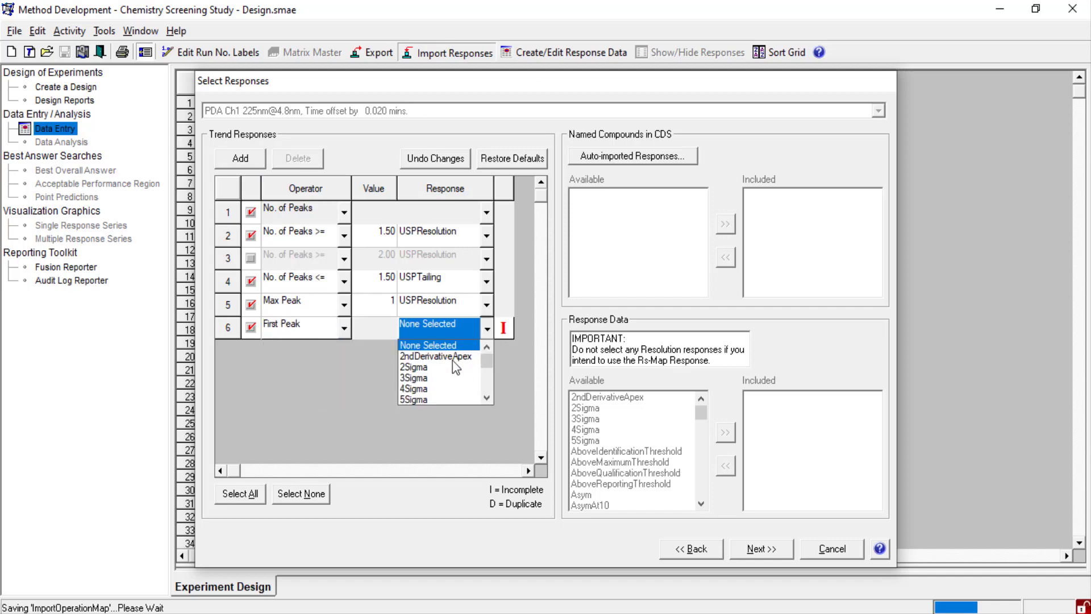
pyautogui.press('r')
pyautogui.scroll(-2, 445, 376)
pyautogui.click(418, 385)
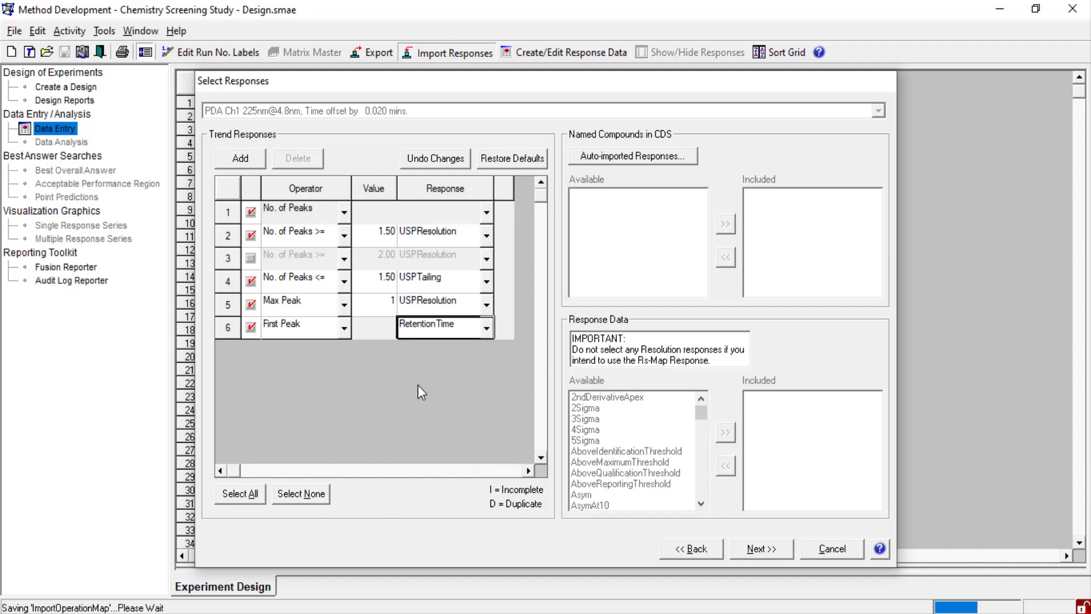
pyautogui.click(761, 549)
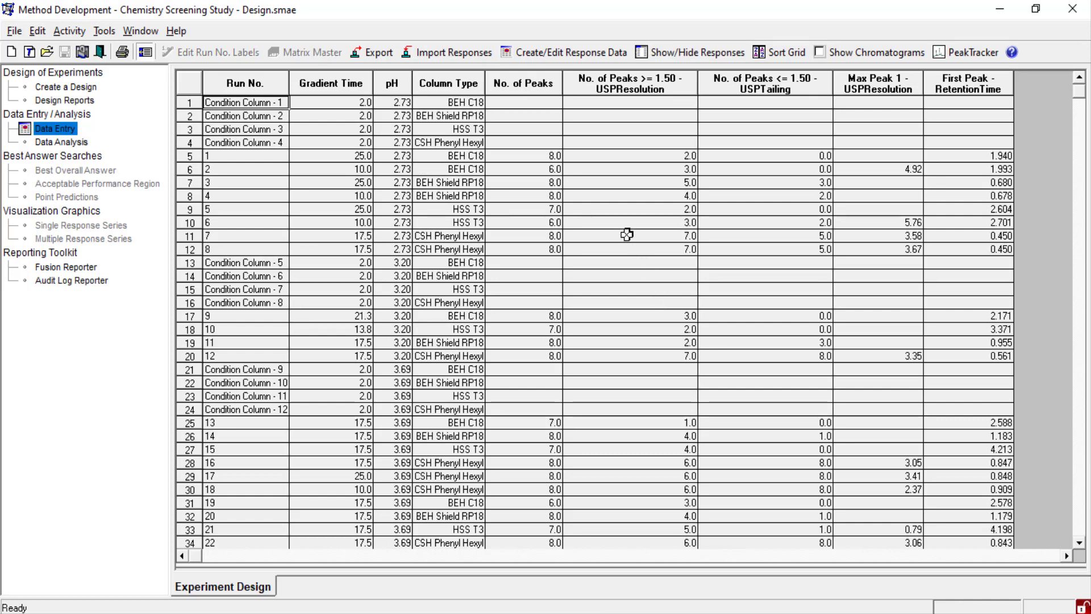
# - Fill the empty cells of the Max Peak 1 - USPResolution response data with 0 and apply the change
pyautogui.click(569, 51)
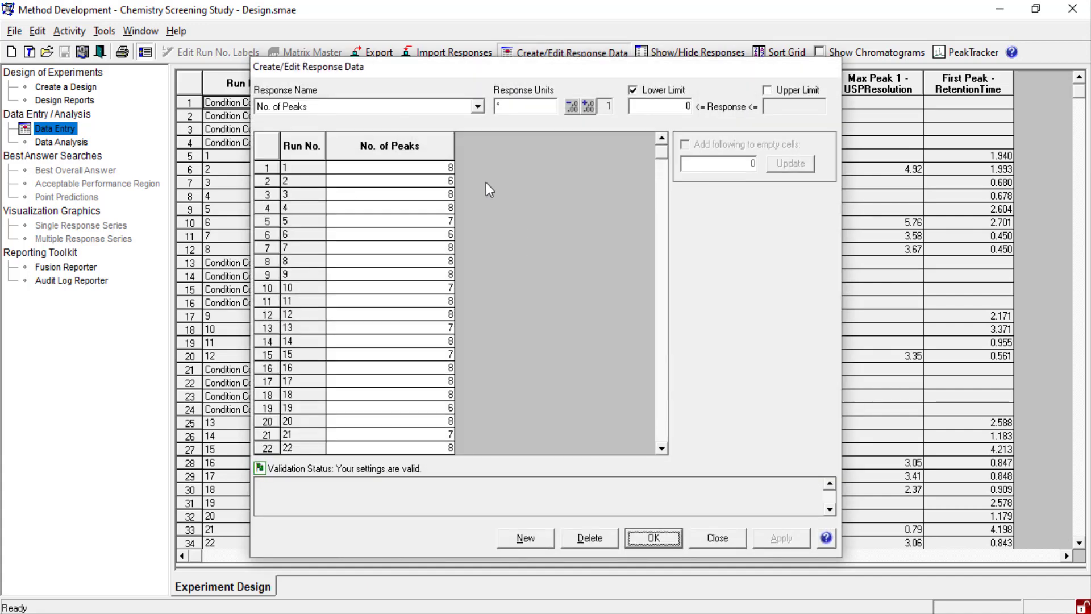
pyautogui.click(478, 108)
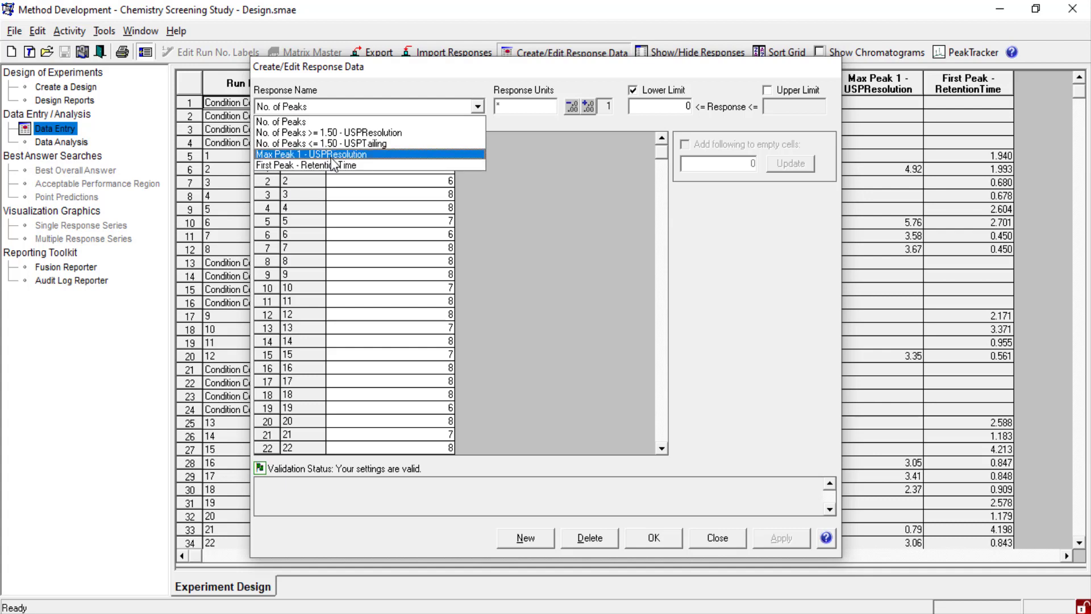
pyautogui.click(333, 158)
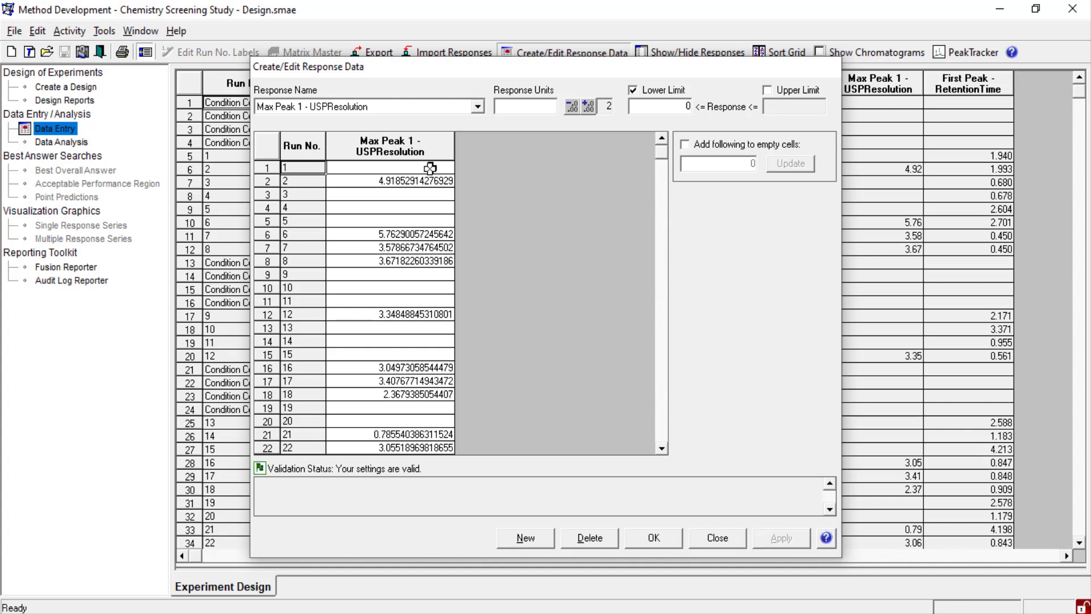
pyautogui.click(686, 146)
pyautogui.click(792, 164)
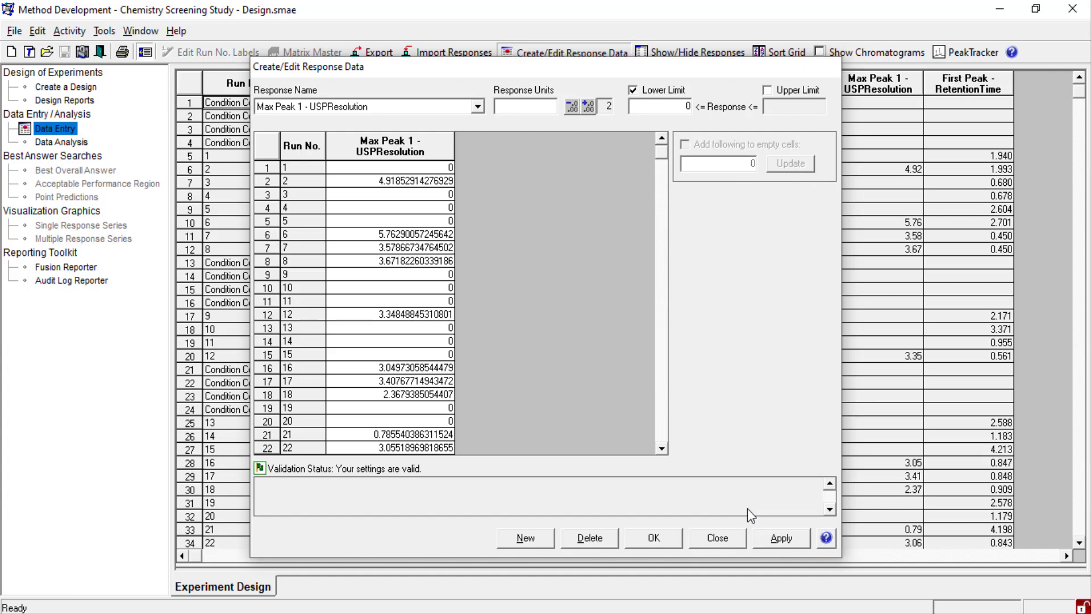
pyautogui.click(781, 538)
pyautogui.click(655, 537)
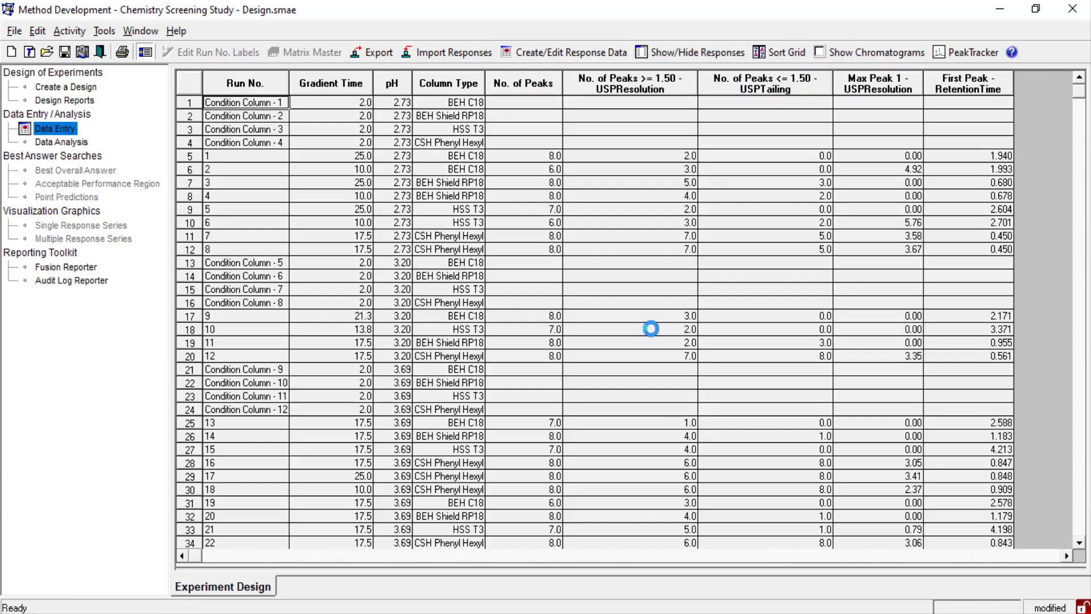
# - Set the response precision of First Peak - RetentionTime to 2
pyautogui.rightClick(966, 156)
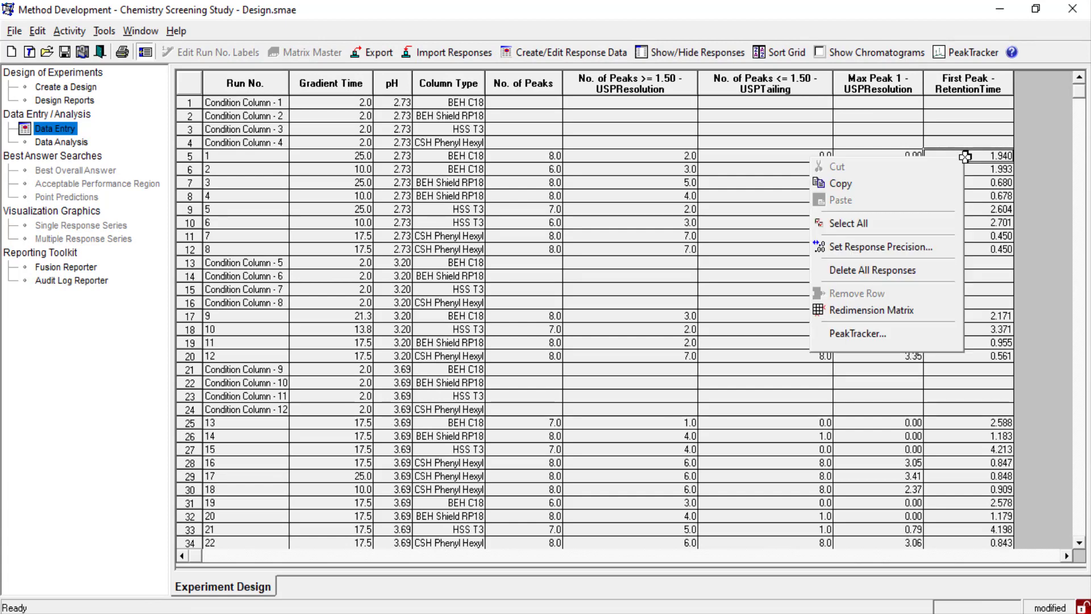
pyautogui.click(893, 248)
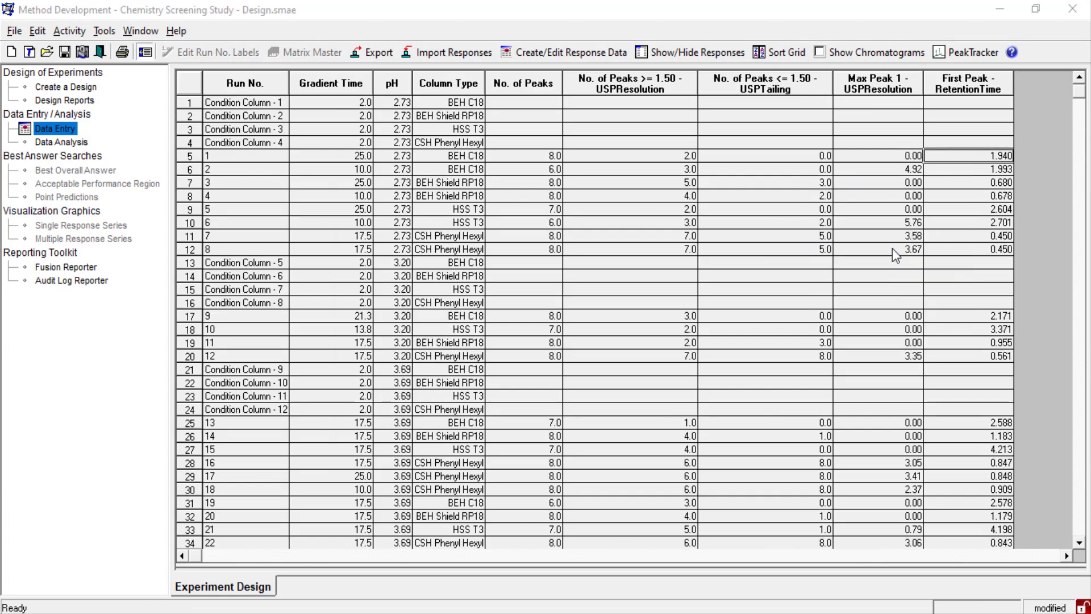
pyautogui.click(708, 245)
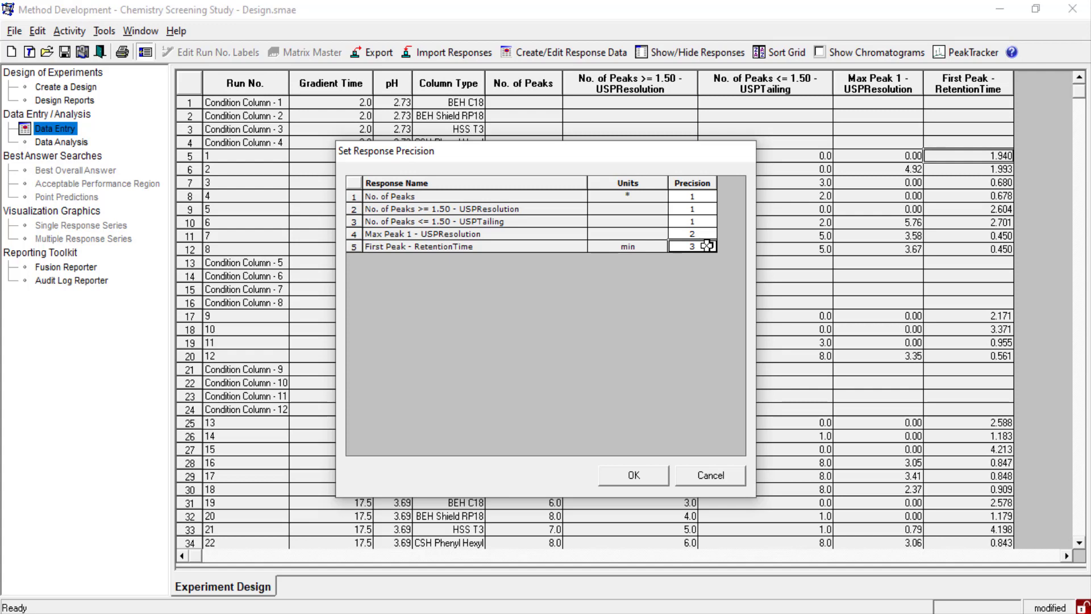
pyautogui.press('BackSpace')
pyautogui.write('2')
pyautogui.click(643, 476)
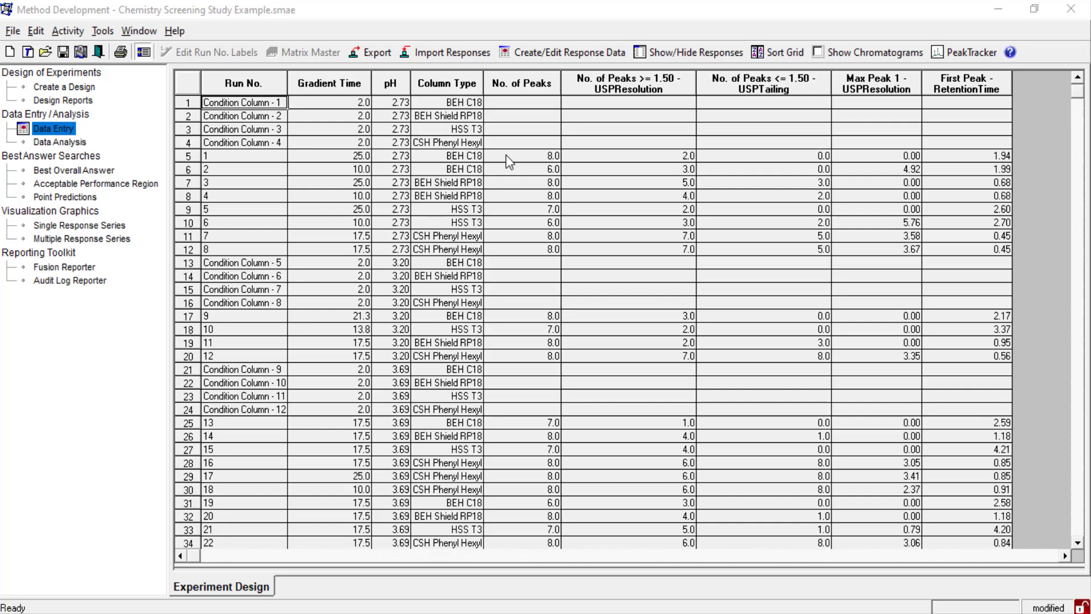
# - Show the chromatograms with the design grid and display the one for run 7
pyautogui.click(822, 51)
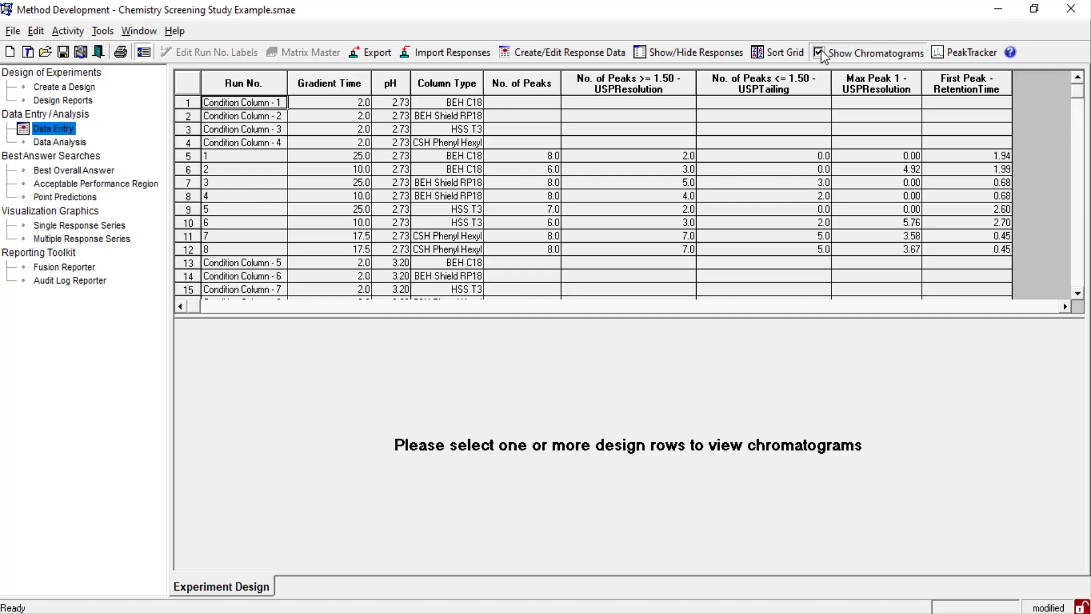
pyautogui.click(263, 236)
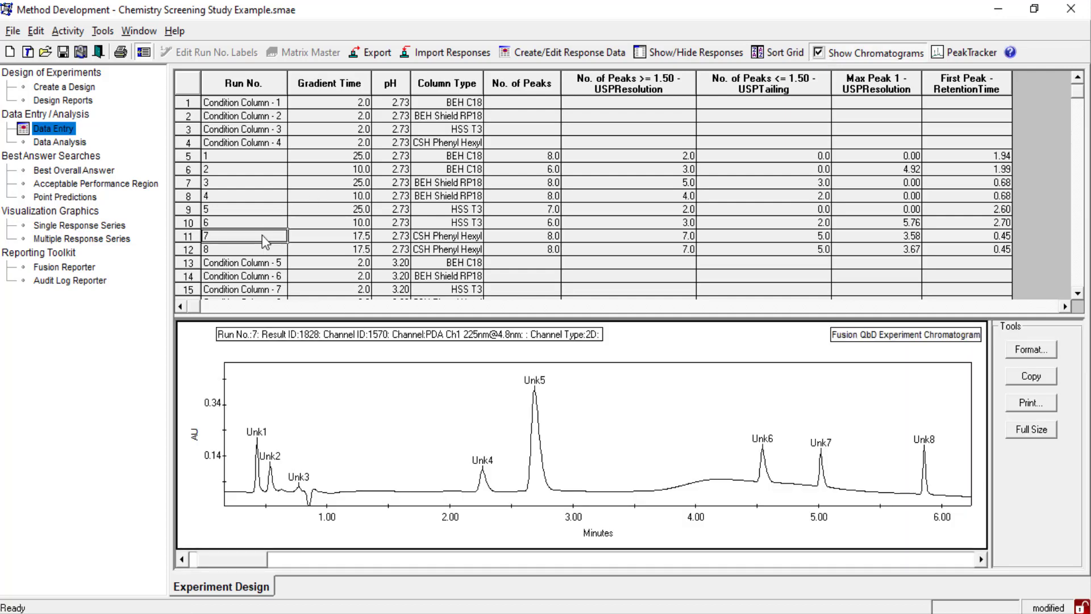
# - Sort the design grid by Column Type from A to Z and hide the column conditioning runs
pyautogui.click(782, 55)
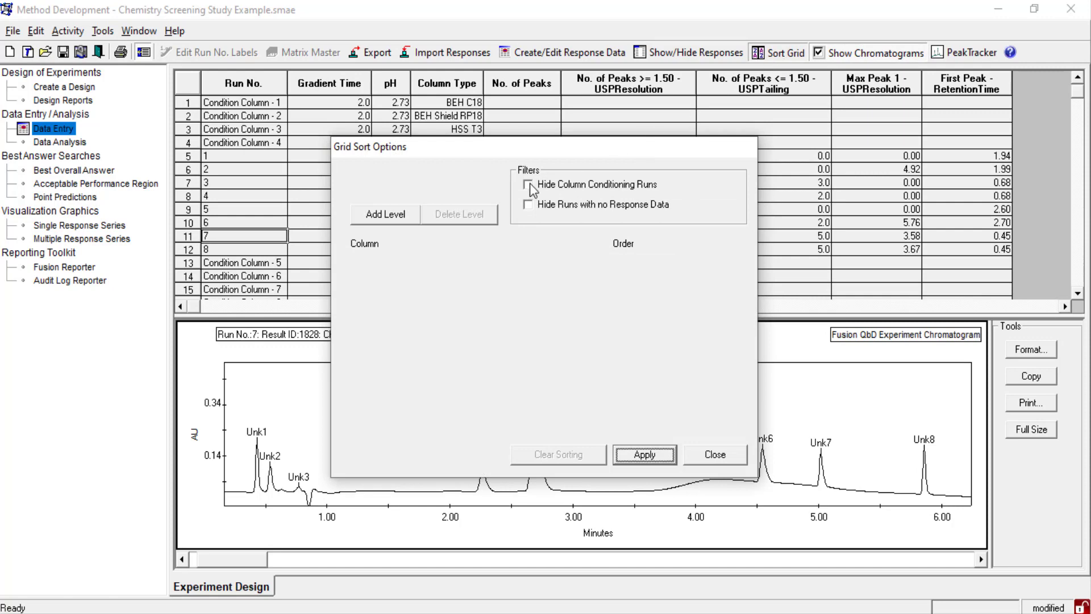
pyautogui.click(529, 184)
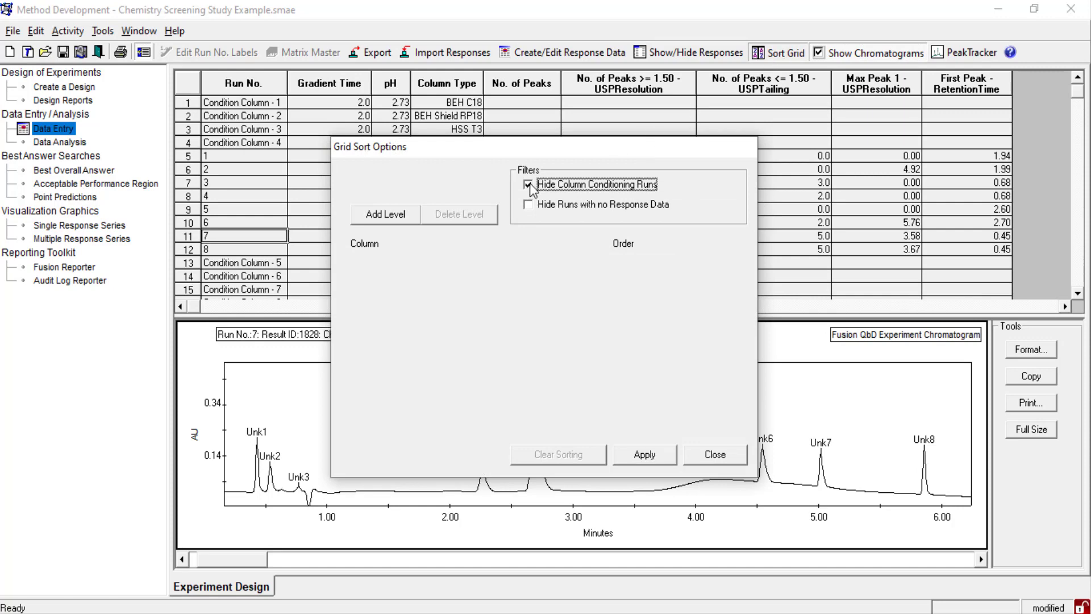
pyautogui.click(409, 216)
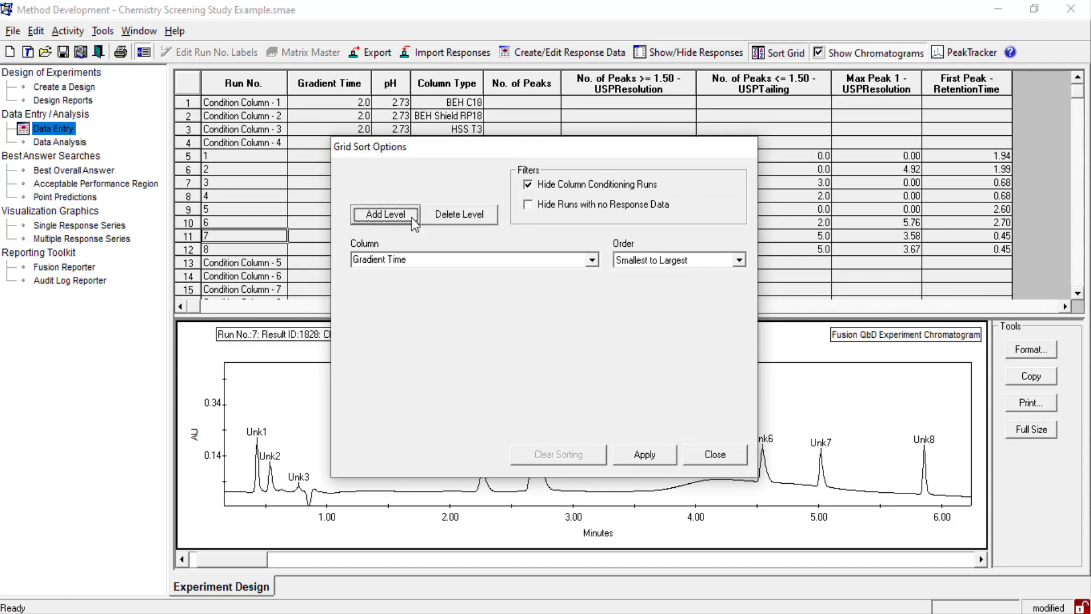
pyautogui.click(592, 260)
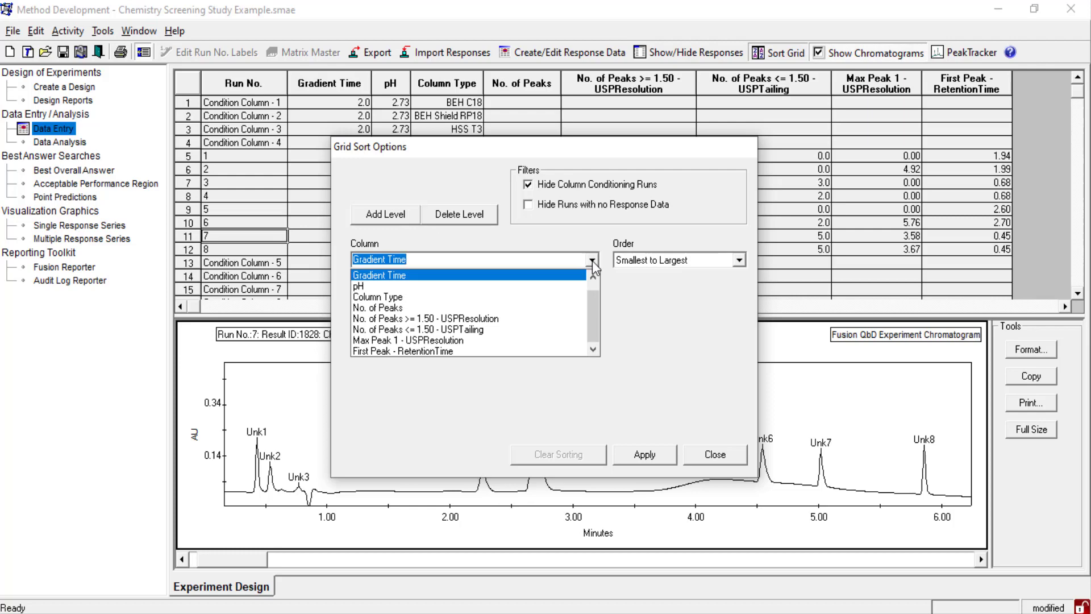
pyautogui.click(375, 296)
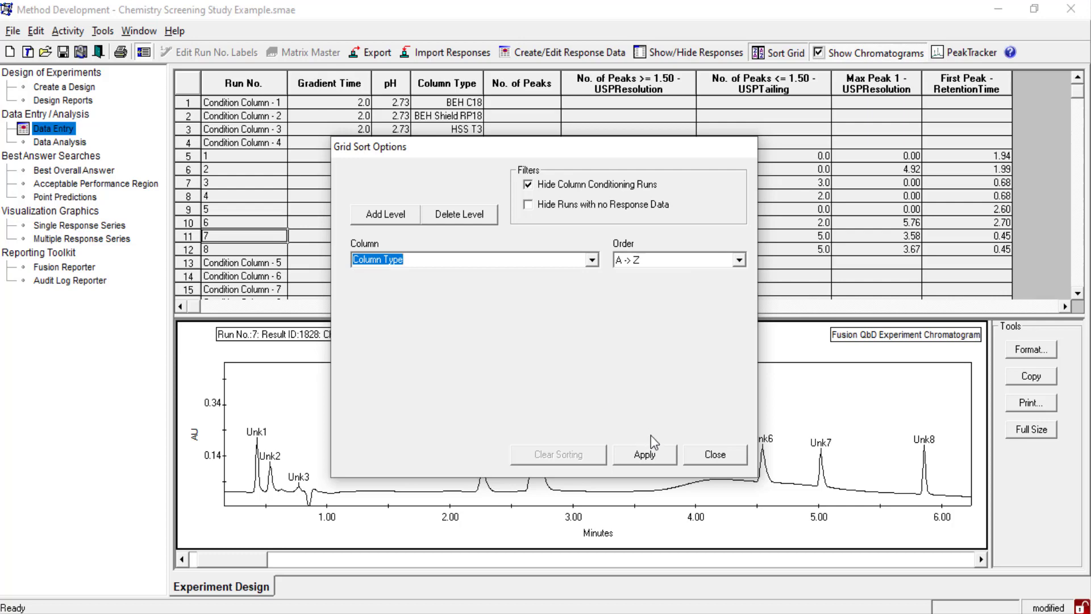
pyautogui.click(646, 450)
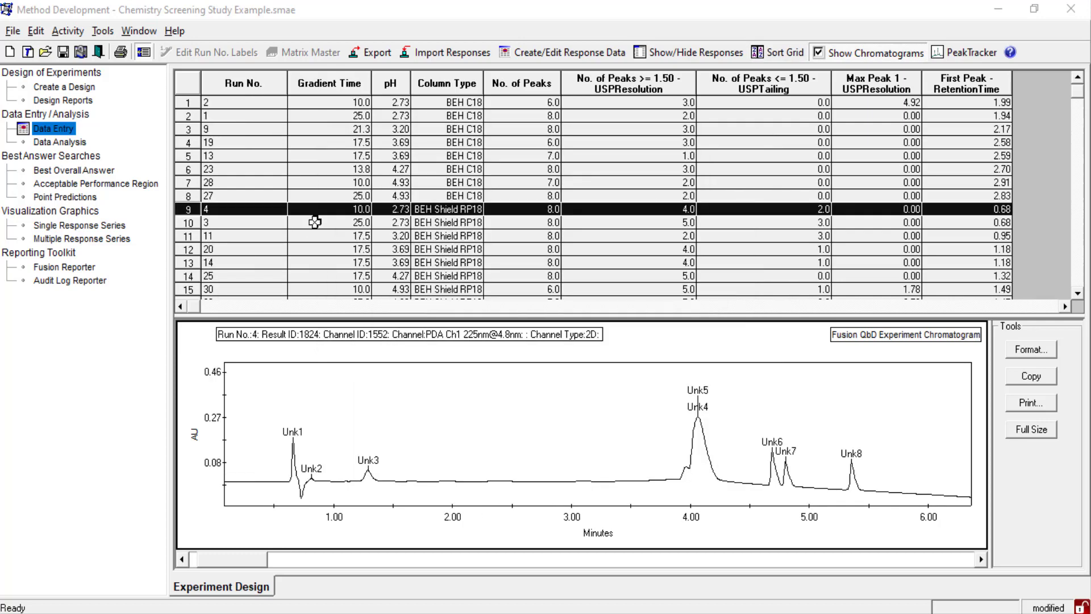
# - Examine the chromatograms of BEH Shield RP18 runs 3, 11, 20 and 14
pyautogui.click(312, 224)
pyautogui.click(319, 236)
pyautogui.click(323, 253)
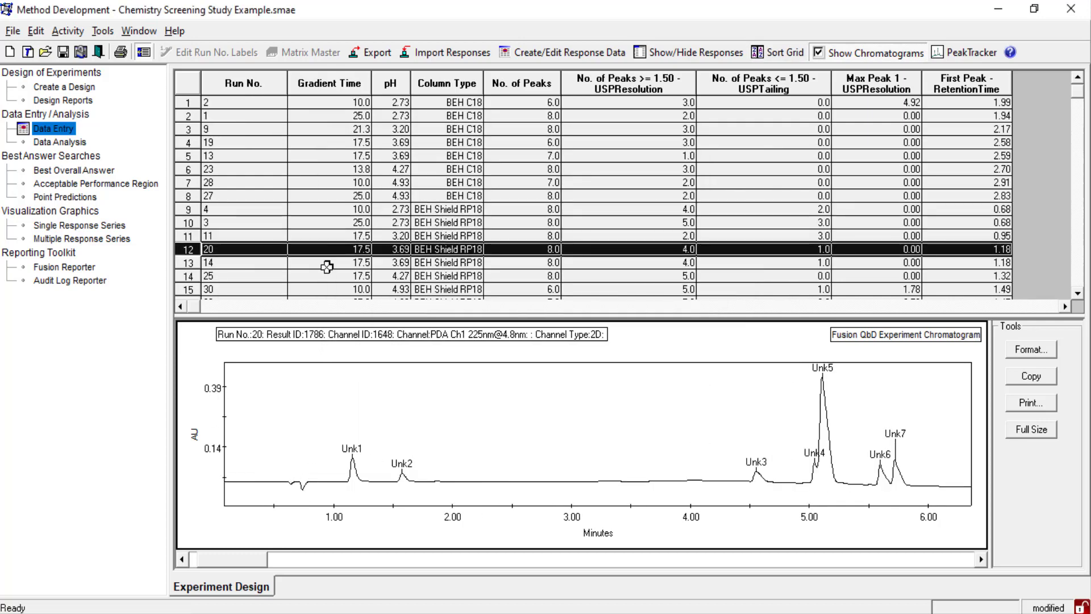
pyautogui.click(324, 263)
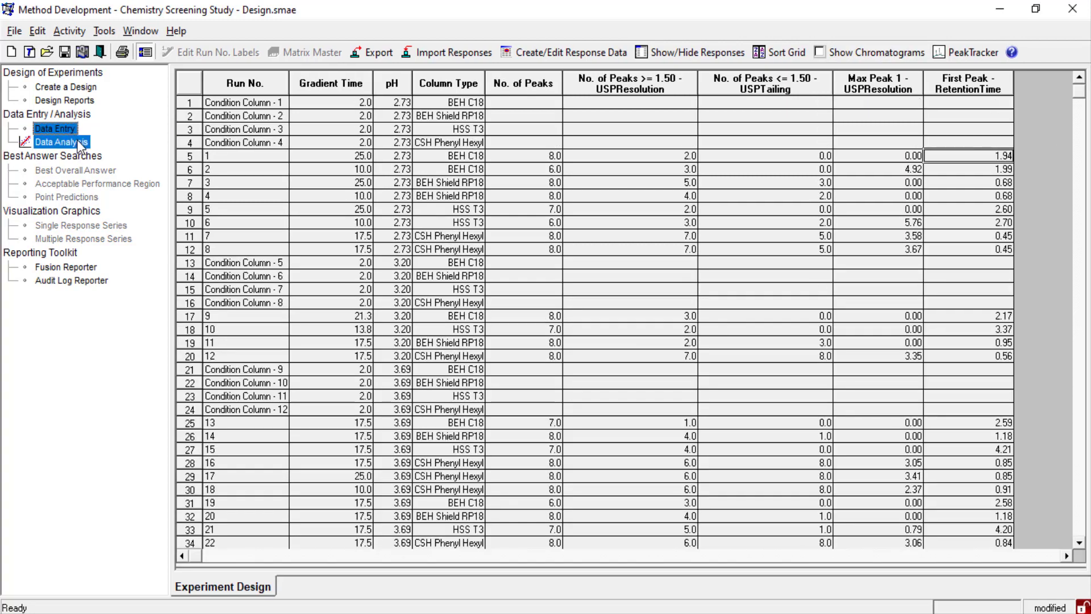
# - Run the data analysis on all five imported responses
pyautogui.click(79, 143)
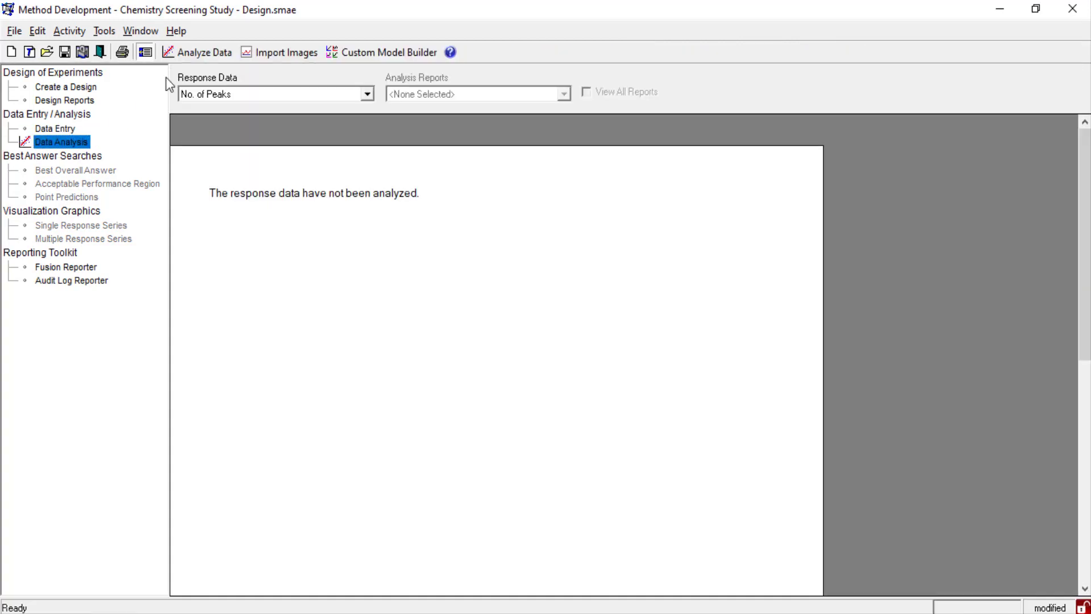
pyautogui.click(199, 53)
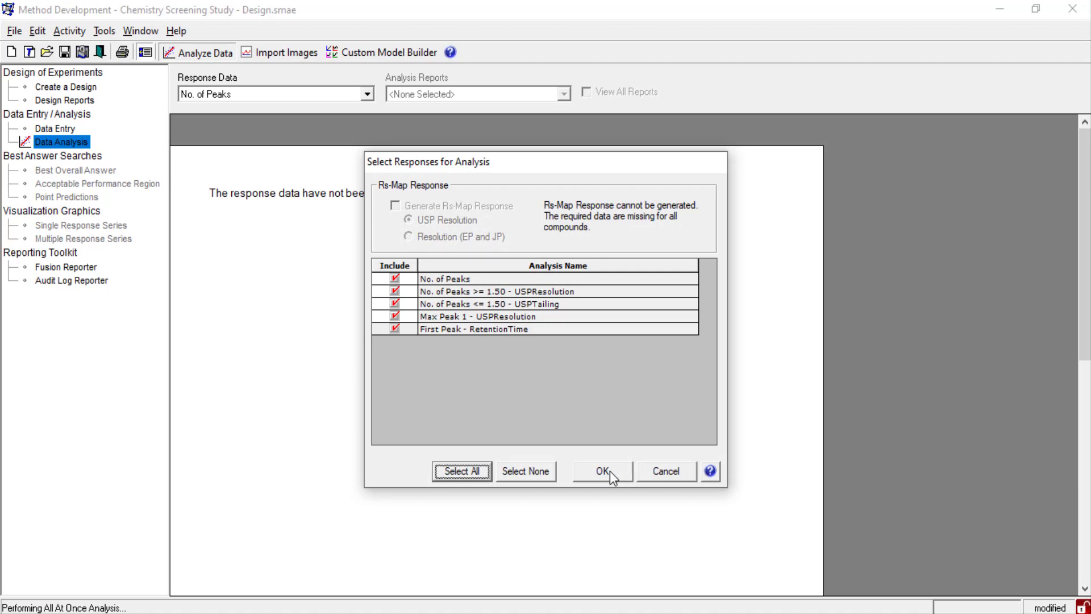
pyautogui.click(602, 470)
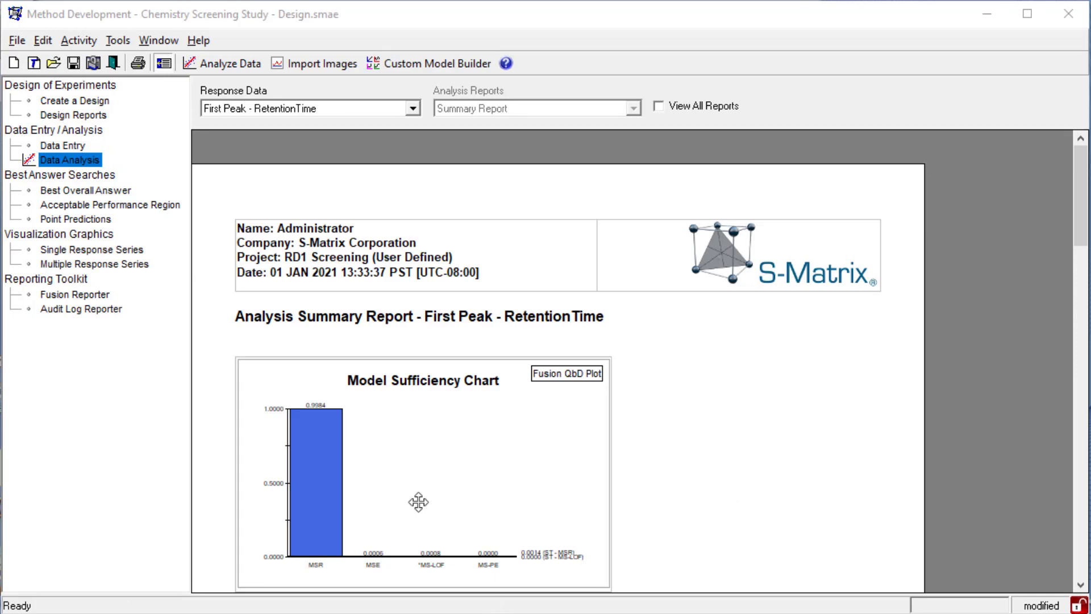
# - Start a Best Overall Answer search and keep Maximize as the goal for Max Peak 1 - USPResolution
pyautogui.click(103, 191)
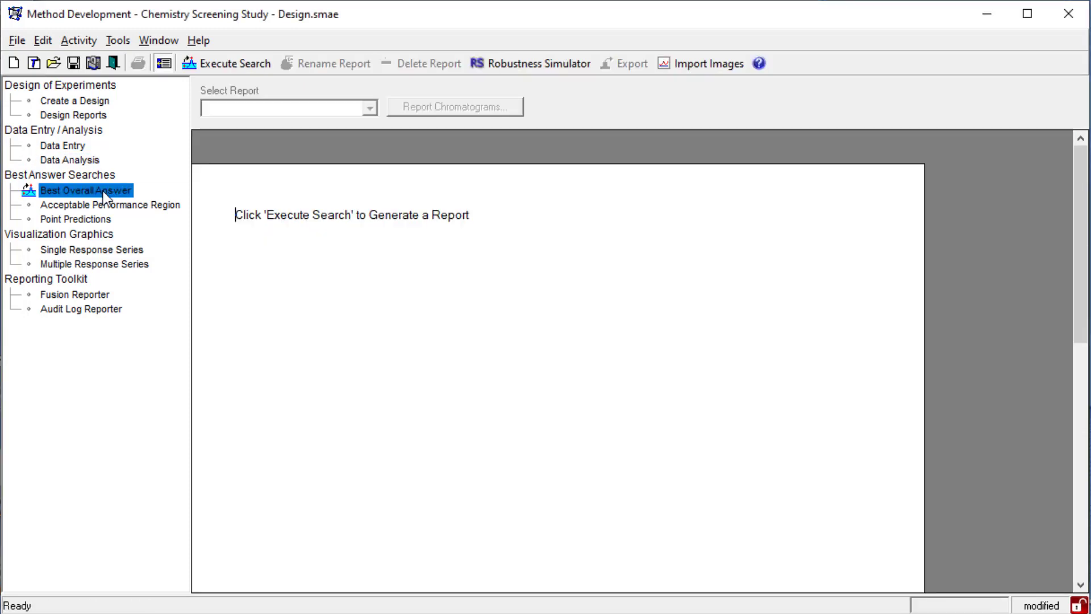
pyautogui.click(254, 66)
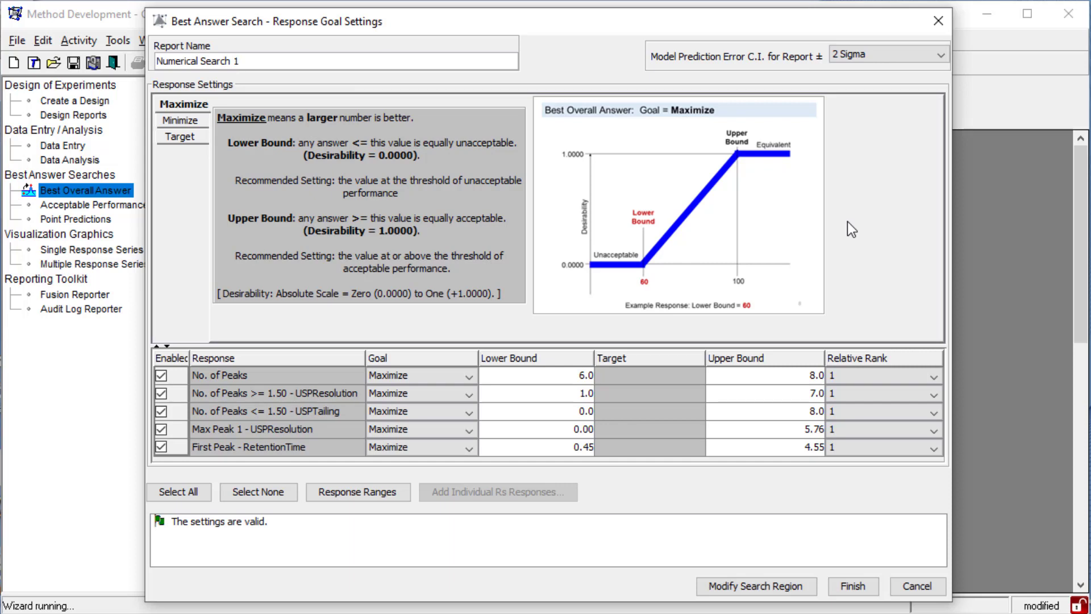
pyautogui.click(434, 429)
pyautogui.click(434, 427)
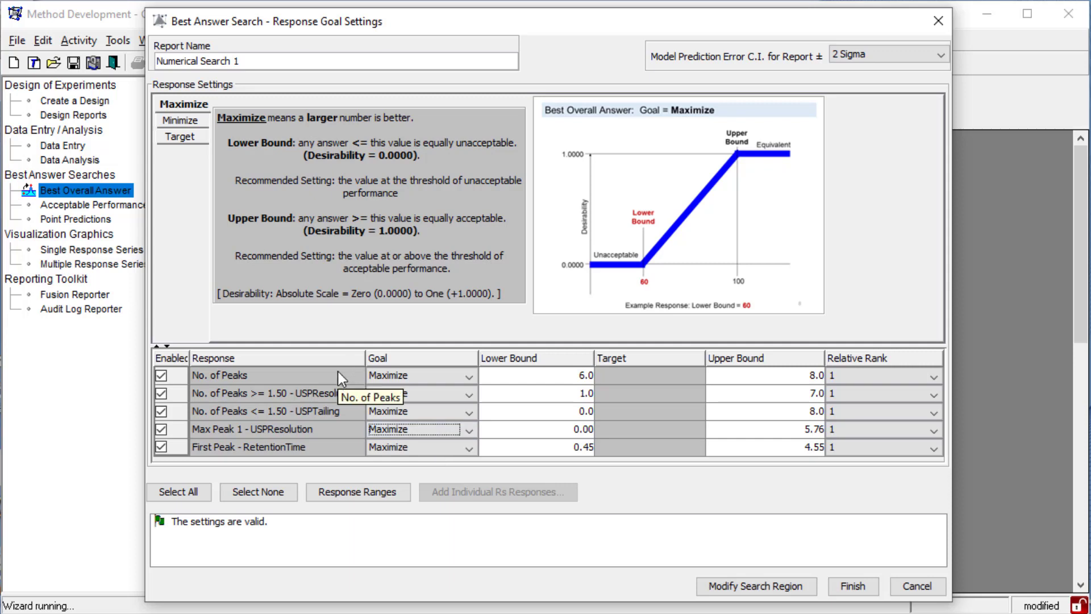
# - Set the goal to Target for No. of Peaks, No. of Peaks >= 1.50 - USPResolution and No. of Peaks <= 1.50 - USPTailing
pyautogui.click(422, 376)
pyautogui.click(420, 422)
pyautogui.click(422, 396)
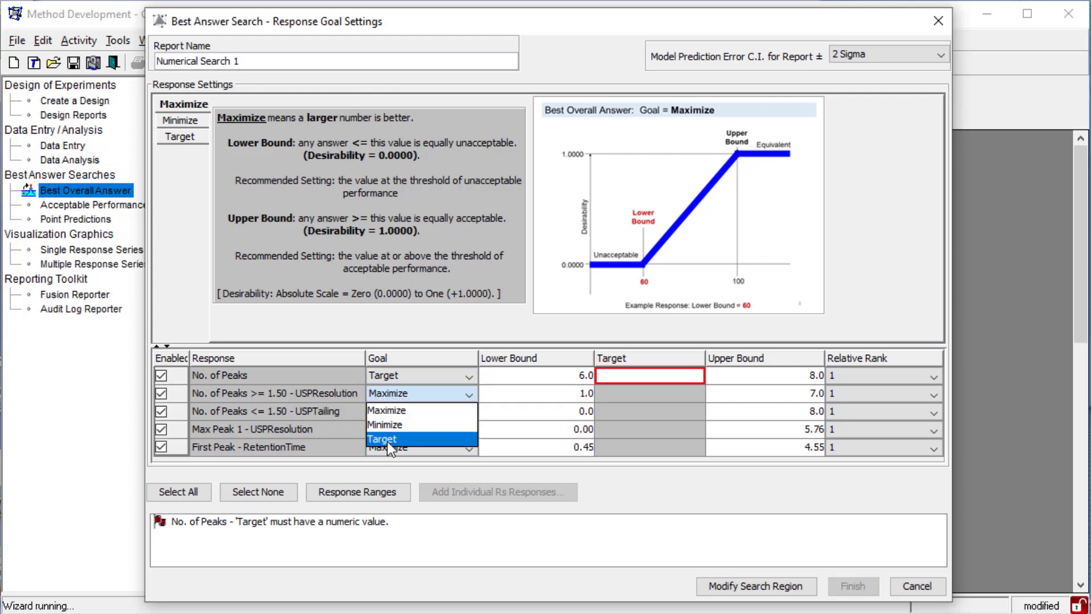
pyautogui.click(387, 441)
pyautogui.click(421, 411)
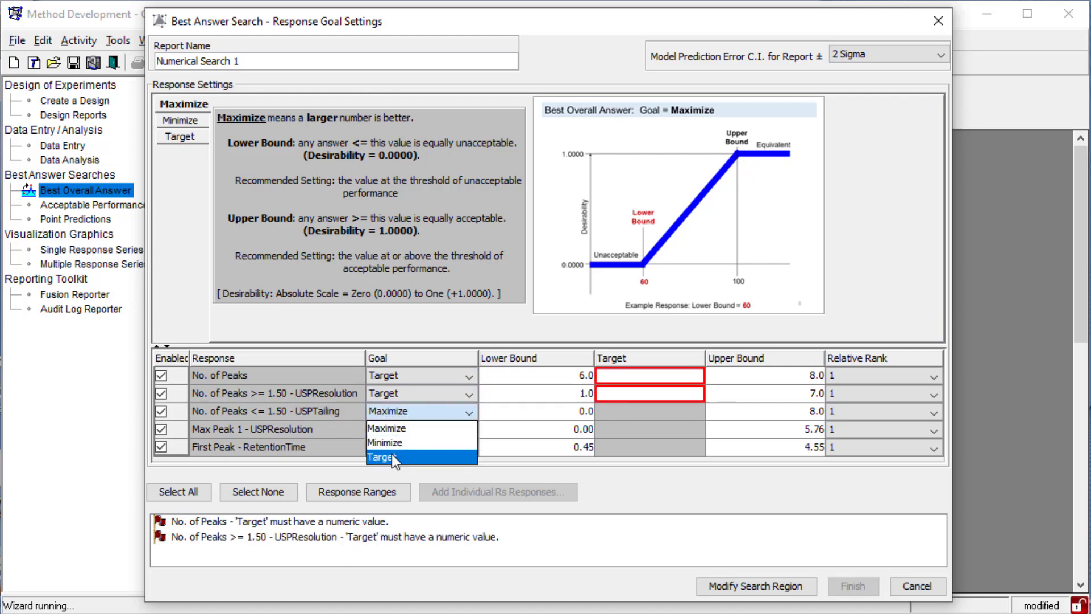
pyautogui.click(391, 454)
# - Set the peak-count targets to 8, 7 and 8 with bounds 7–9, 6–8 and 7–9; bound Max Peak 1 at 2.00–3.00 and First Peak at 0.80–2.00
pyautogui.click(672, 377)
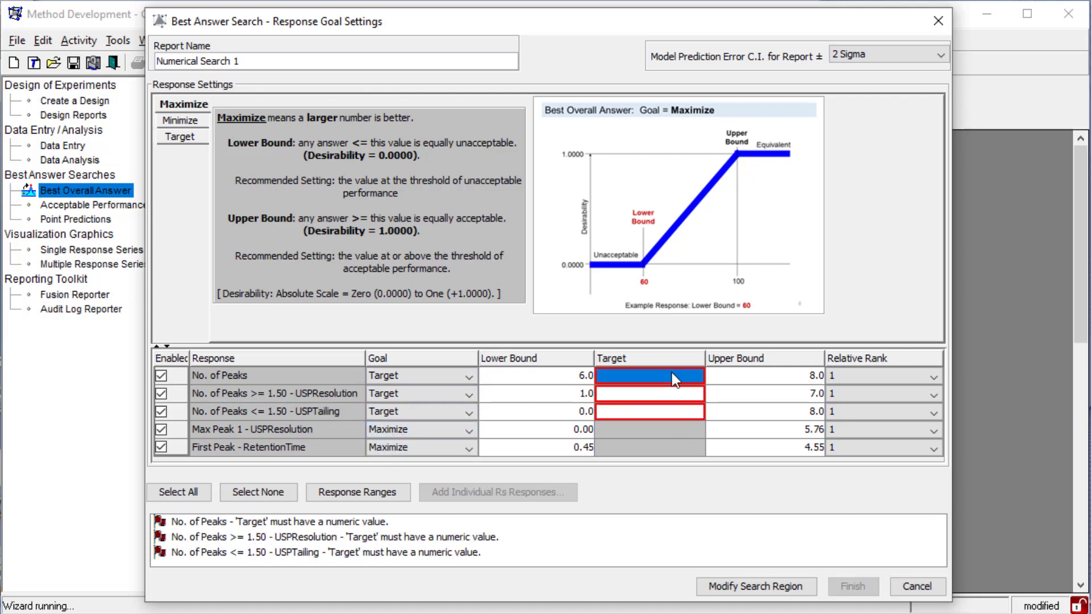
pyautogui.write('8')
pyautogui.click(672, 395)
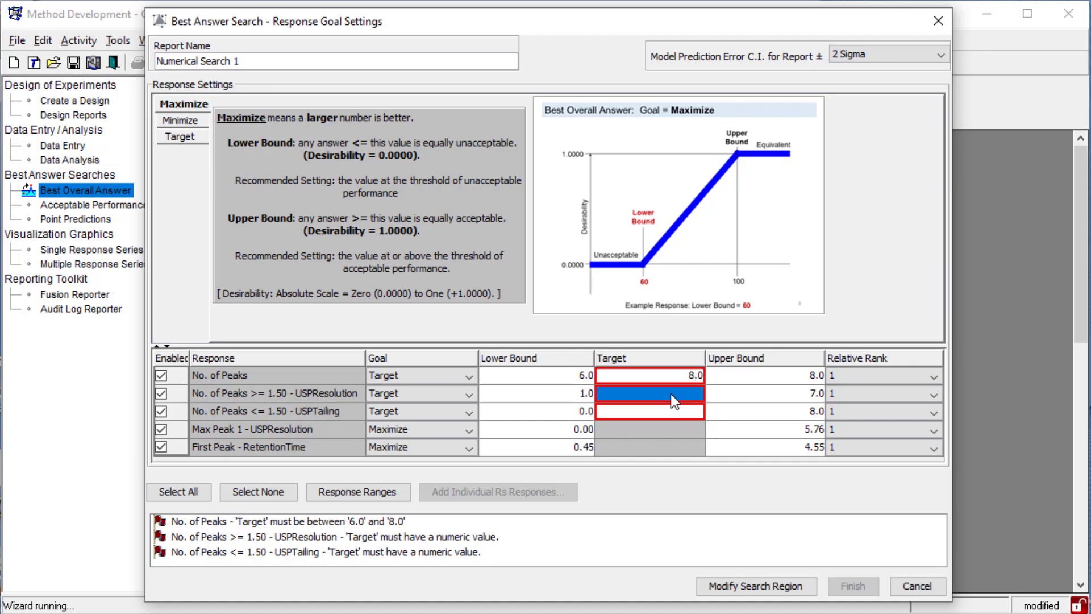
pyautogui.write('7')
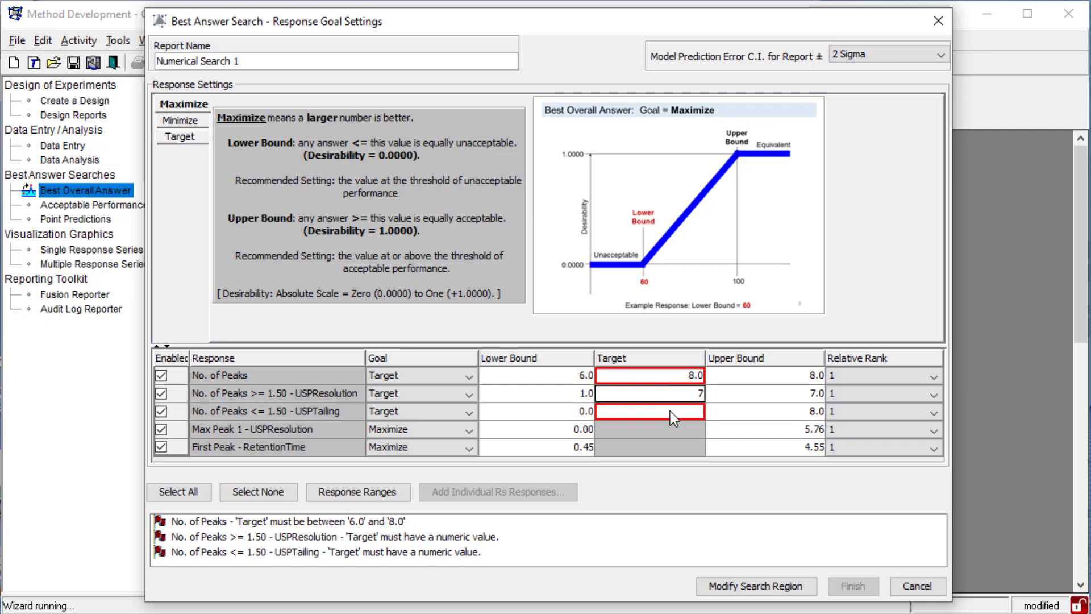
pyautogui.click(670, 411)
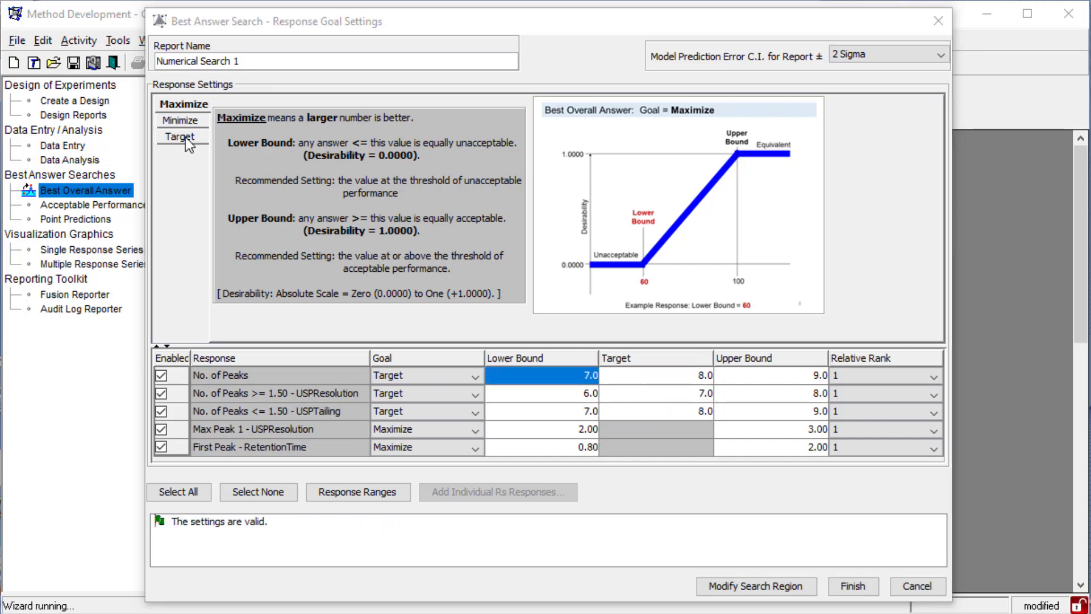
pyautogui.click(186, 138)
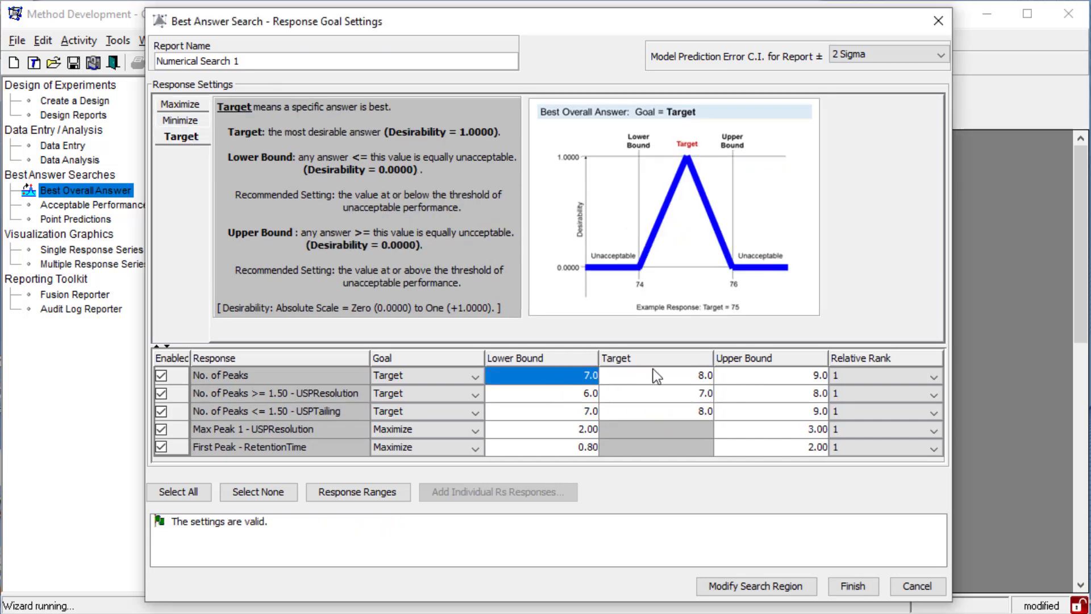
# - Check the response bounds, run the Best Overall Answer search as Numerical Search 1 and examine the variable settings of Answer #1
pyautogui.click(763, 377)
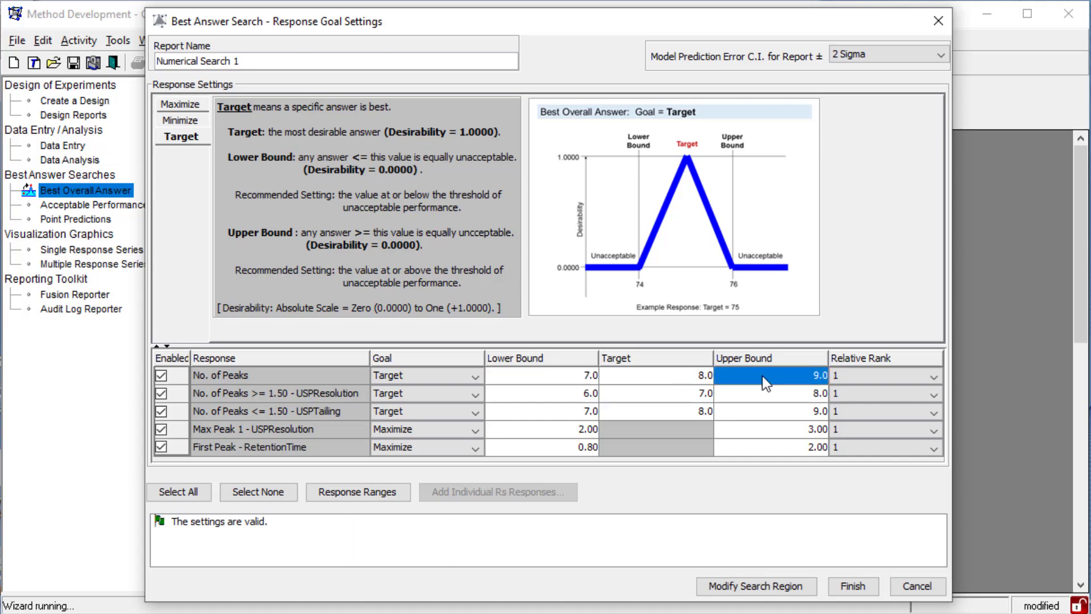
pyautogui.click(697, 379)
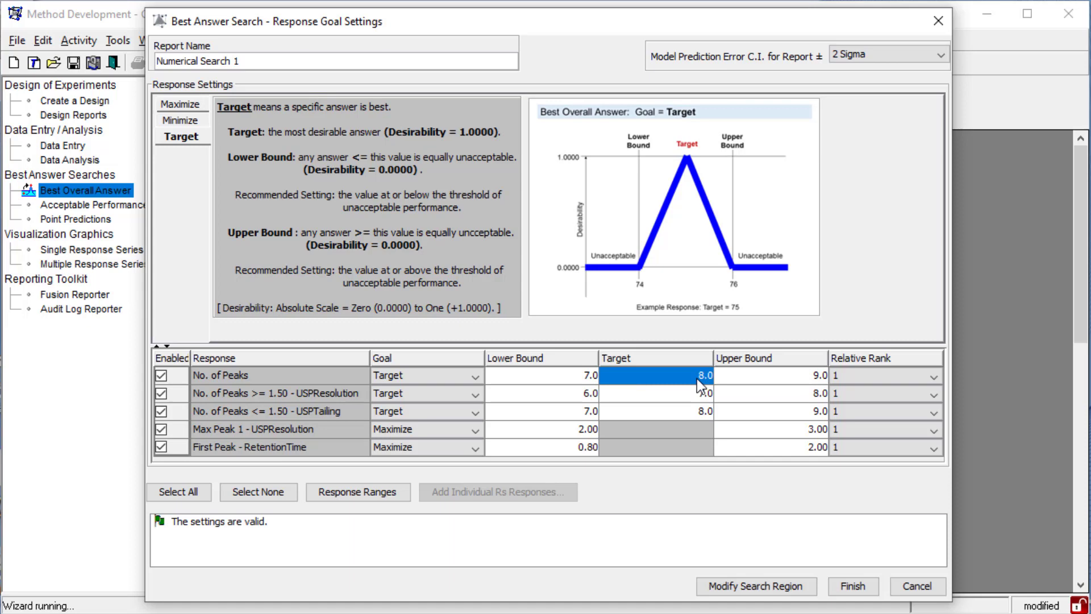
pyautogui.click(540, 424)
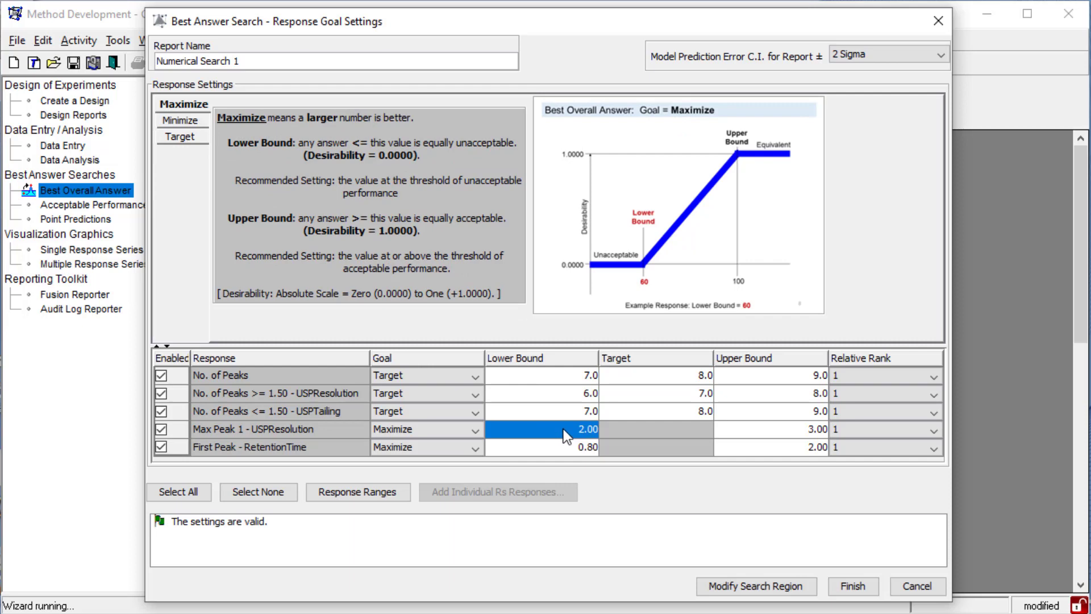
pyautogui.click(798, 432)
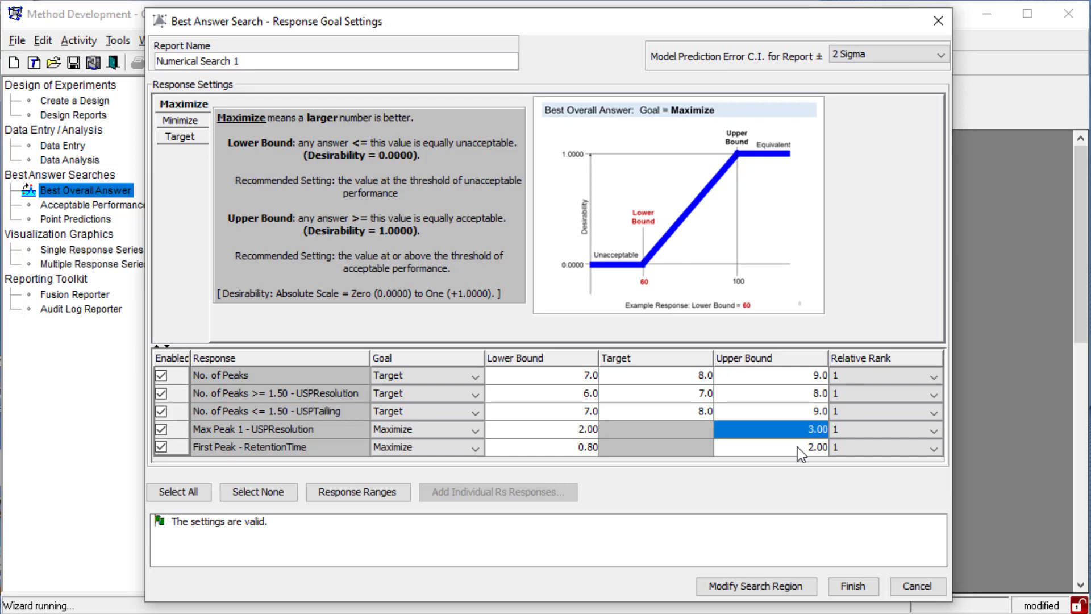
pyautogui.click(797, 447)
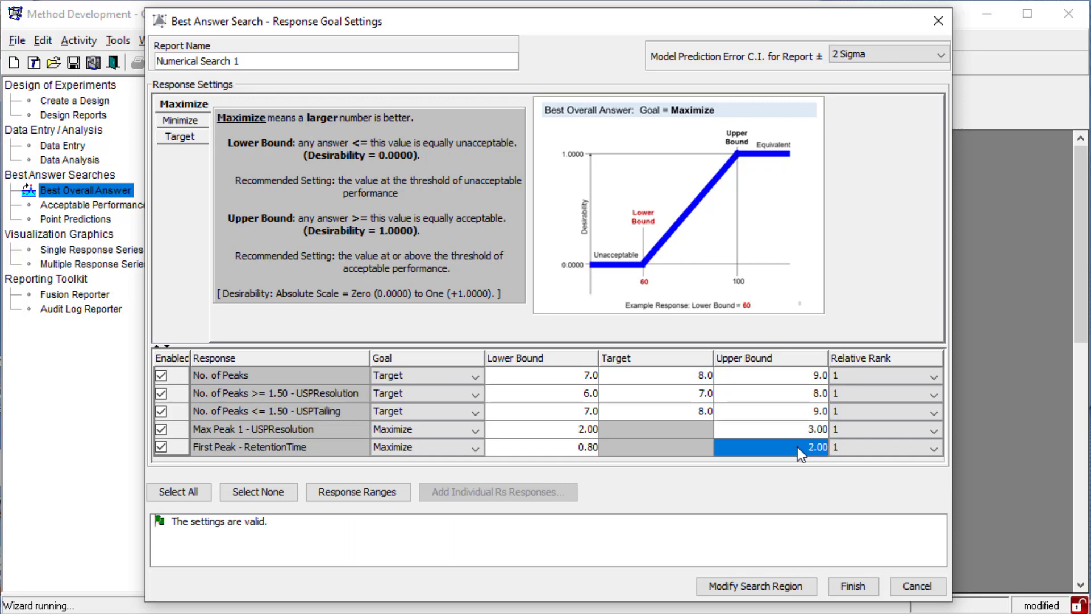
pyautogui.click(853, 586)
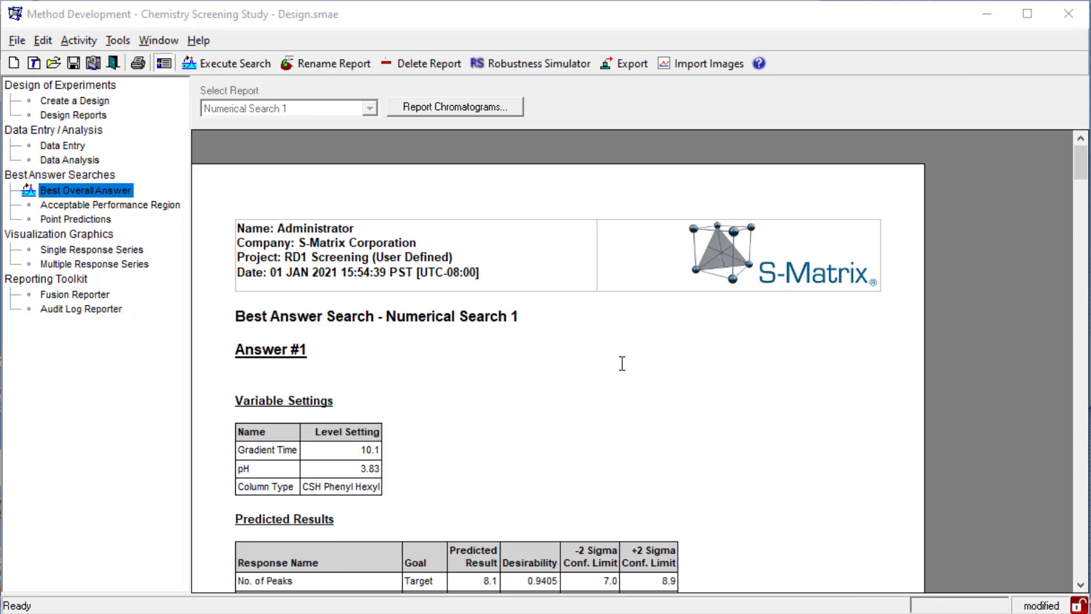
pyautogui.moveTo(224, 437); pyautogui.dragTo(228, 501)
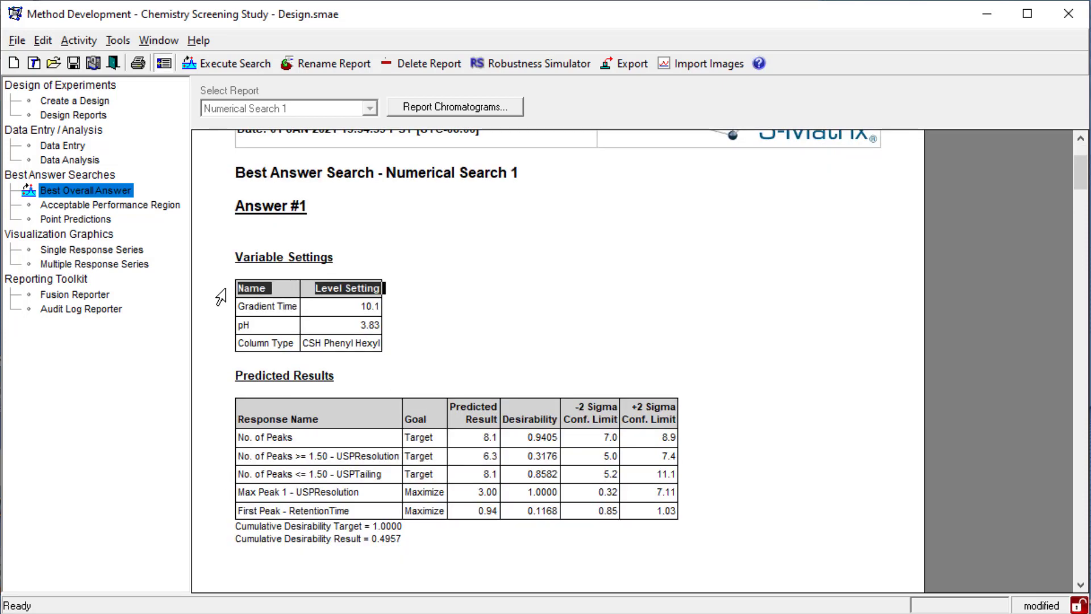
# - Create an Acceptable Performance Region overlay graph with Gradient Time on X, pH on Y and CSH Phenyl Hexyl as the column type
pyautogui.click(143, 203)
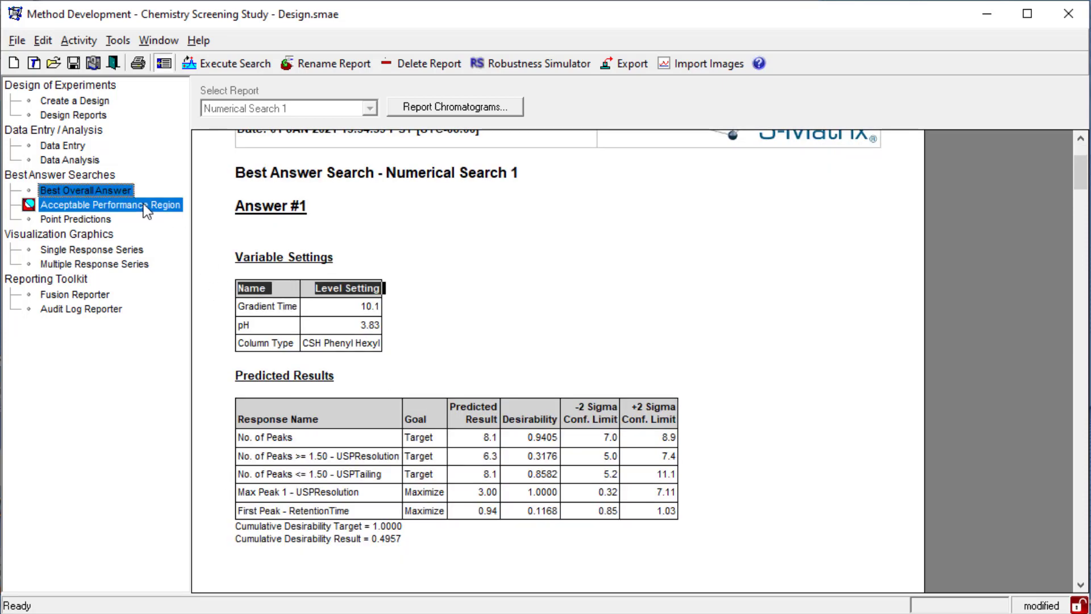
pyautogui.click(225, 66)
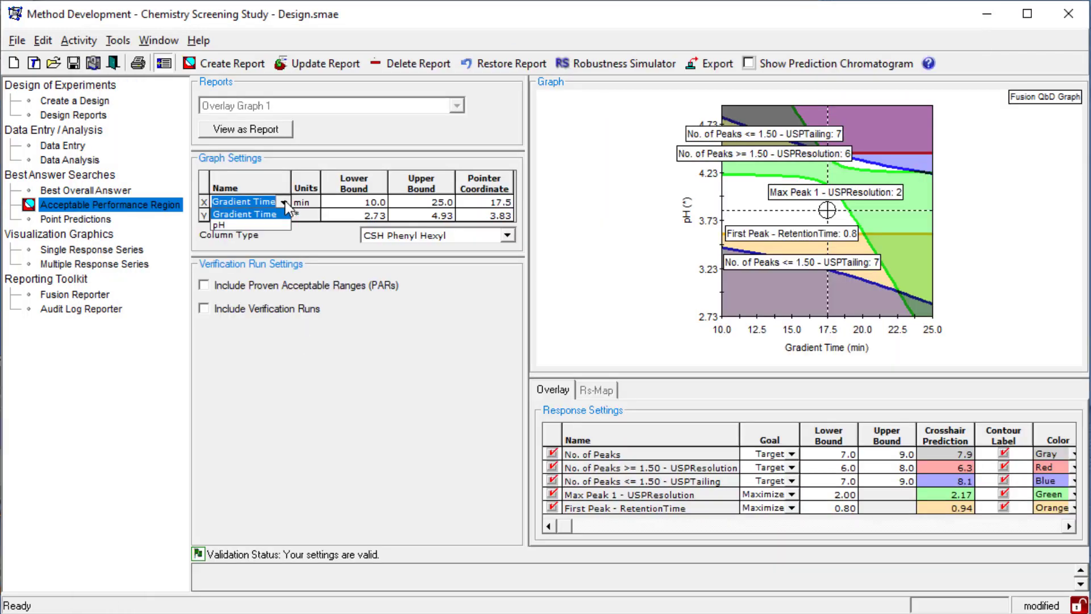
pyautogui.click(285, 200)
pyautogui.click(510, 238)
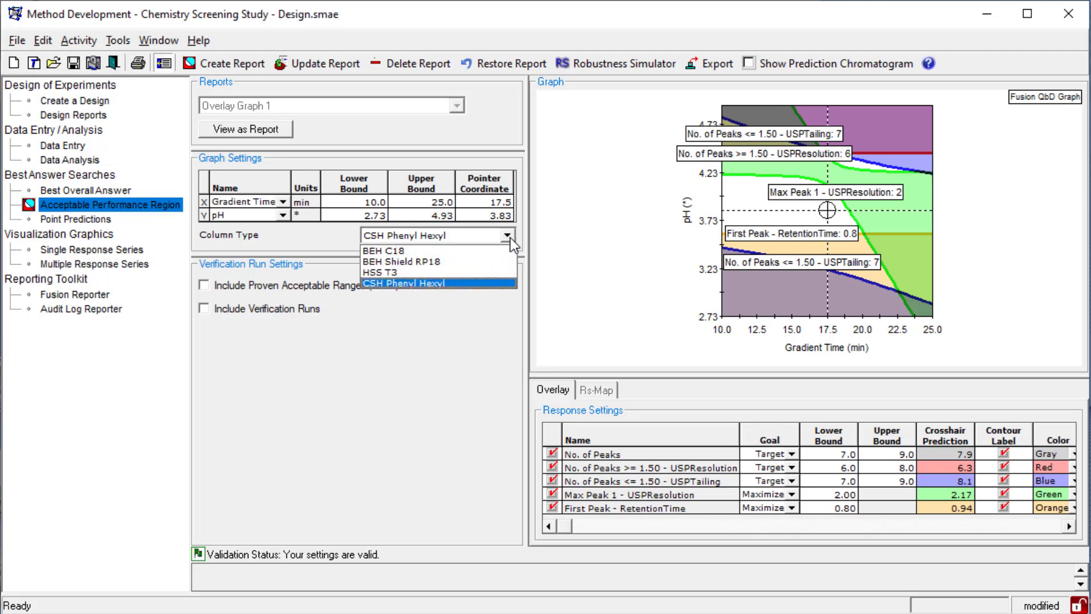
pyautogui.click(510, 237)
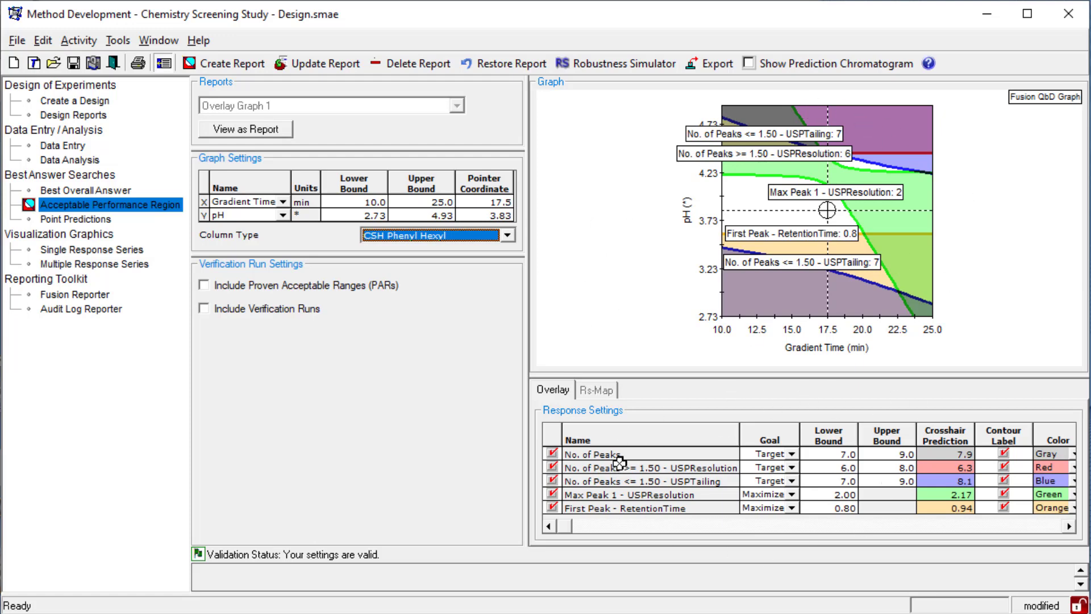
# - Examine each response's effect on the overlay by excluding First Peak, Max Peak 1 and USPTailing, and including them again one by one
pyautogui.click(552, 507)
pyautogui.click(552, 494)
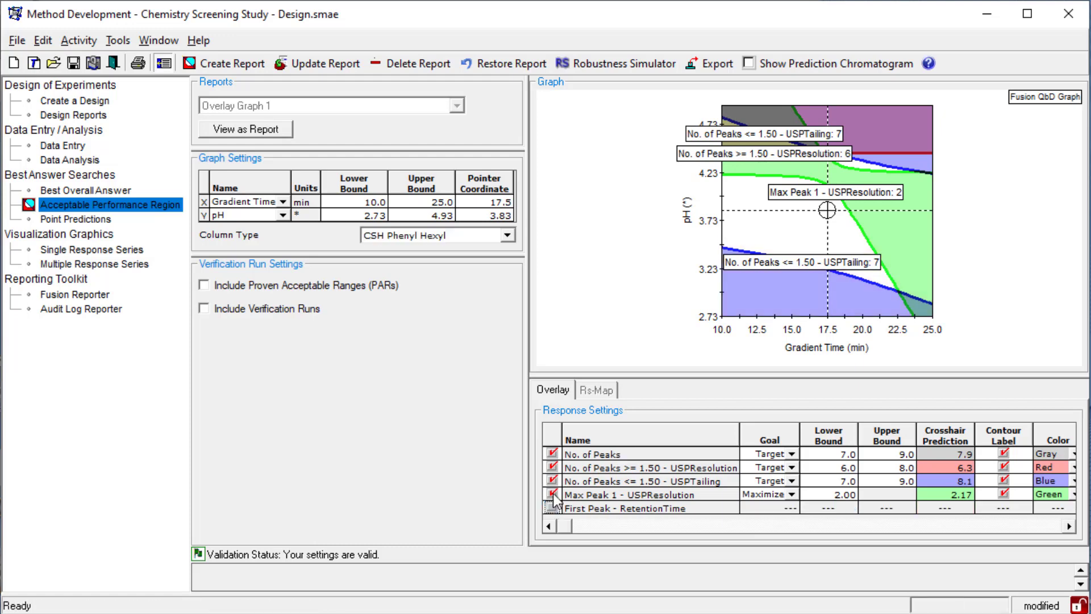
pyautogui.click(552, 481)
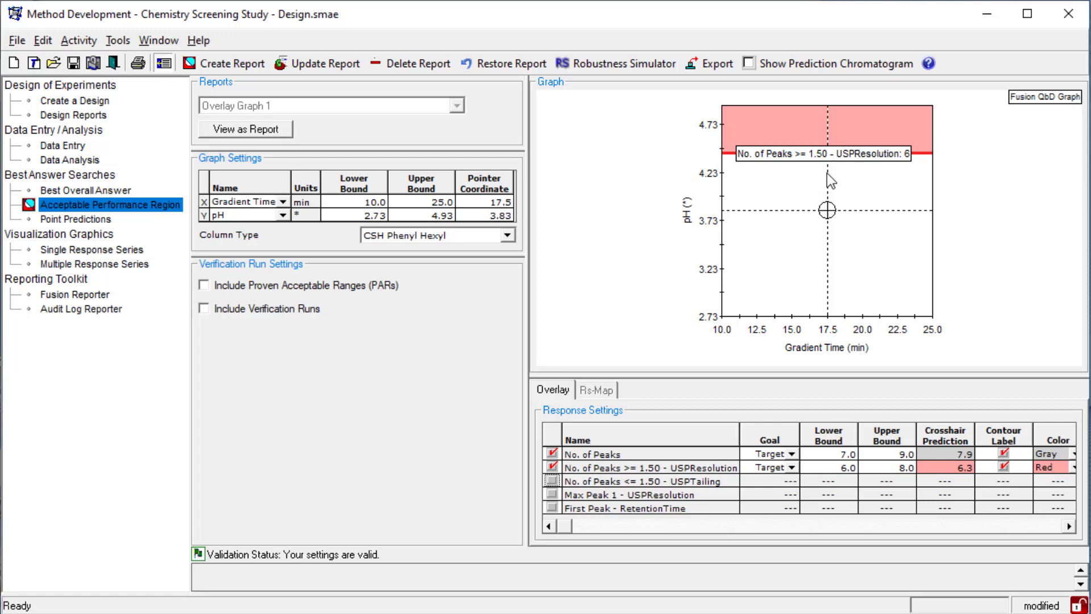
pyautogui.click(553, 480)
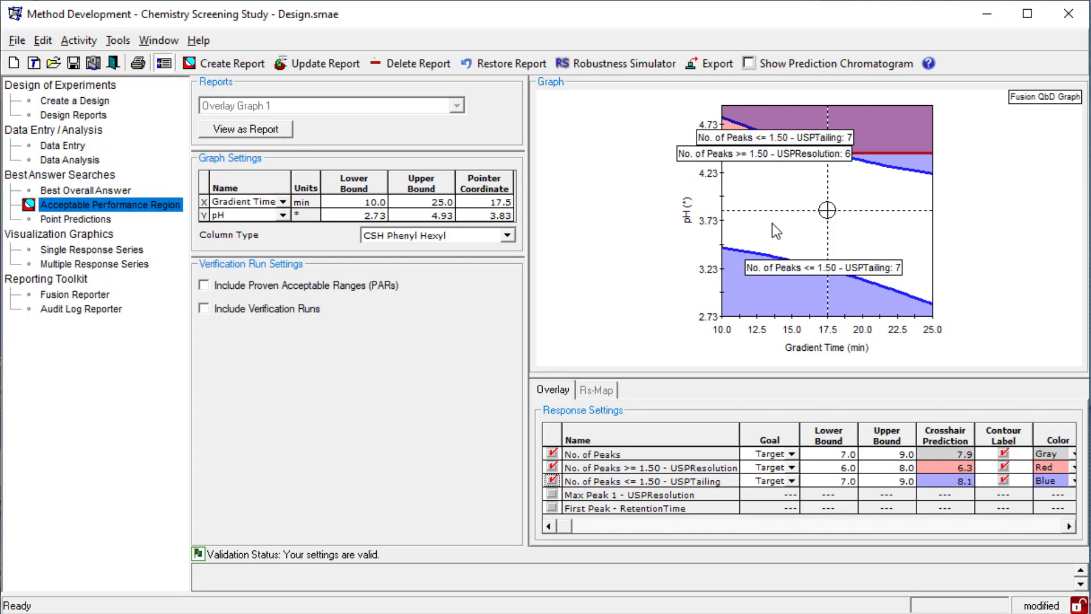
pyautogui.click(553, 493)
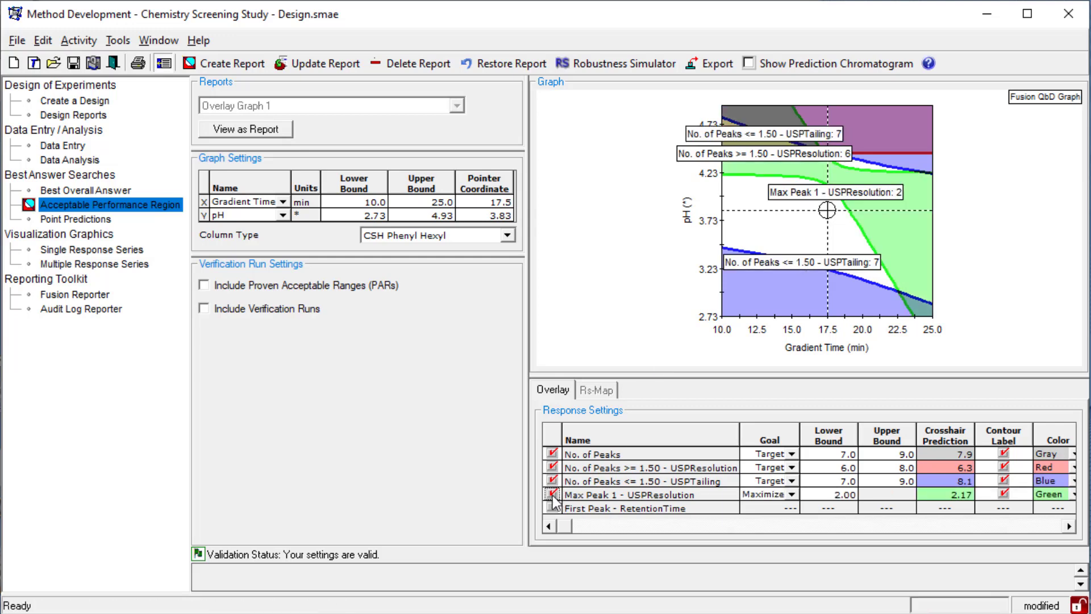
pyautogui.click(552, 508)
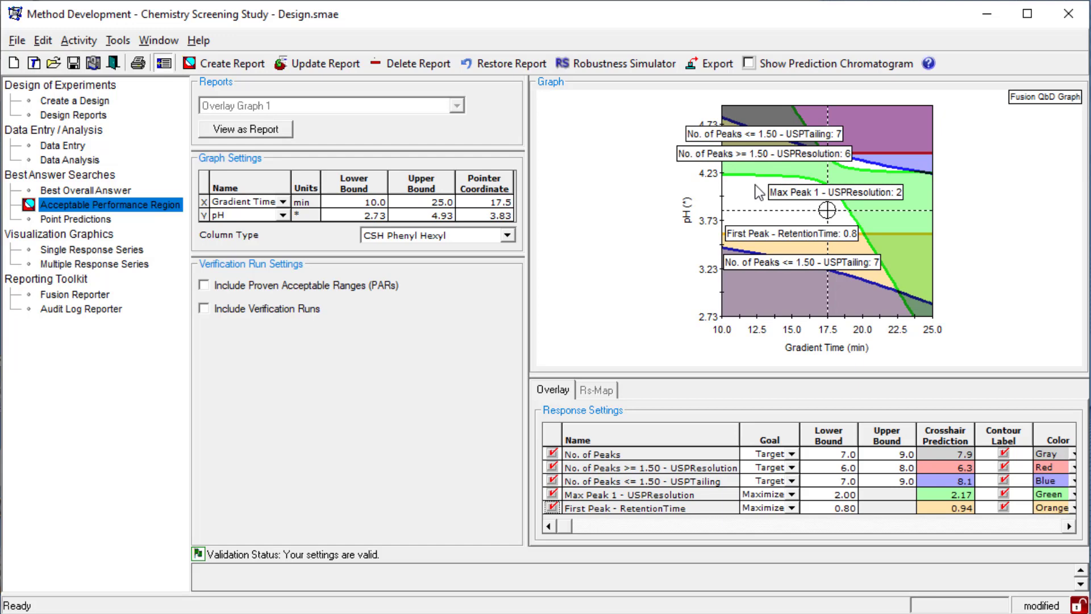
# - Compare the enlarged overlay graph for column types BEH C18, BEH Shield RP18 and HSS T3, and return to CSH Phenyl Hexyl
pyautogui.moveTo(643, 375); pyautogui.dragTo(643, 454)
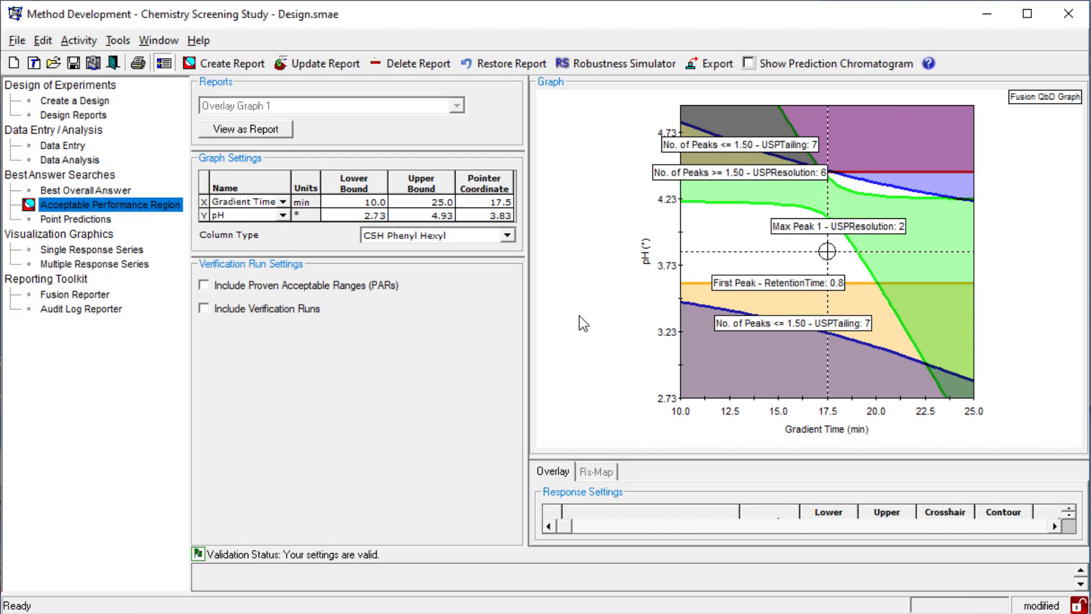
pyautogui.click(509, 236)
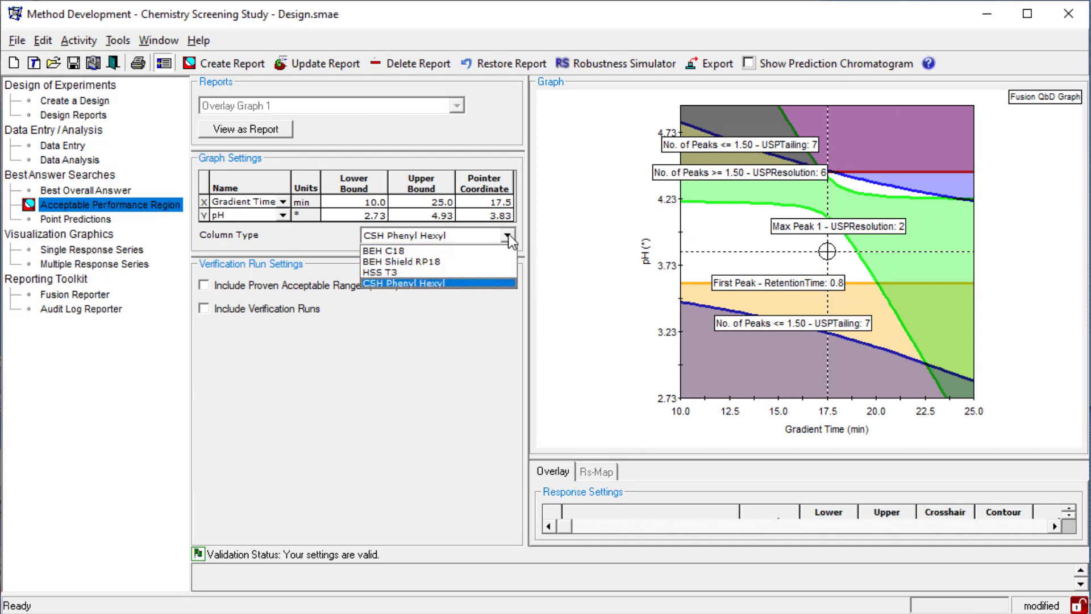
pyautogui.click(445, 251)
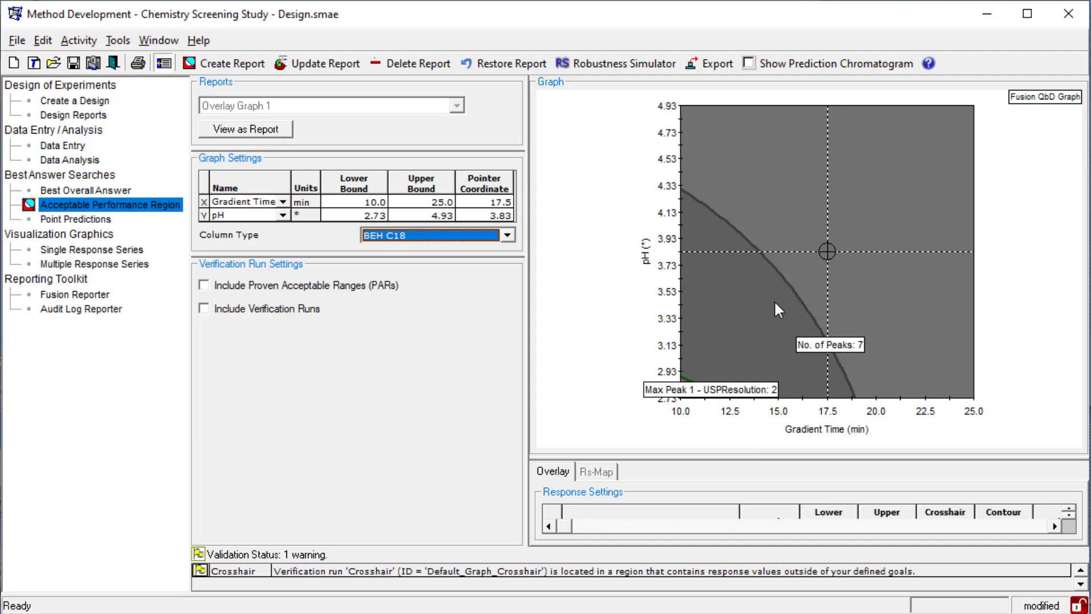
pyautogui.click(507, 240)
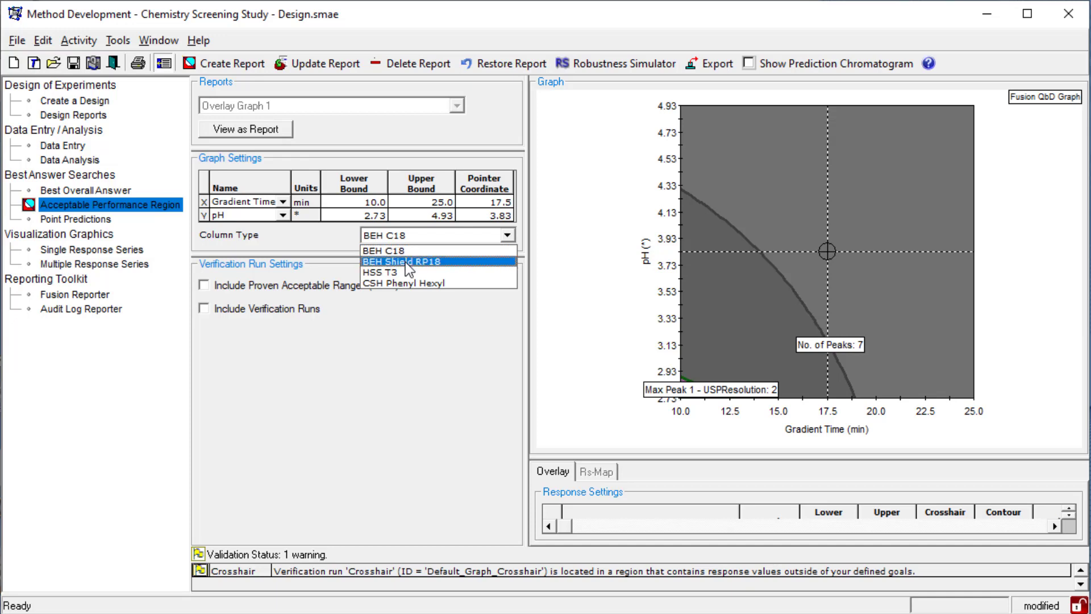
pyautogui.click(407, 261)
pyautogui.click(432, 235)
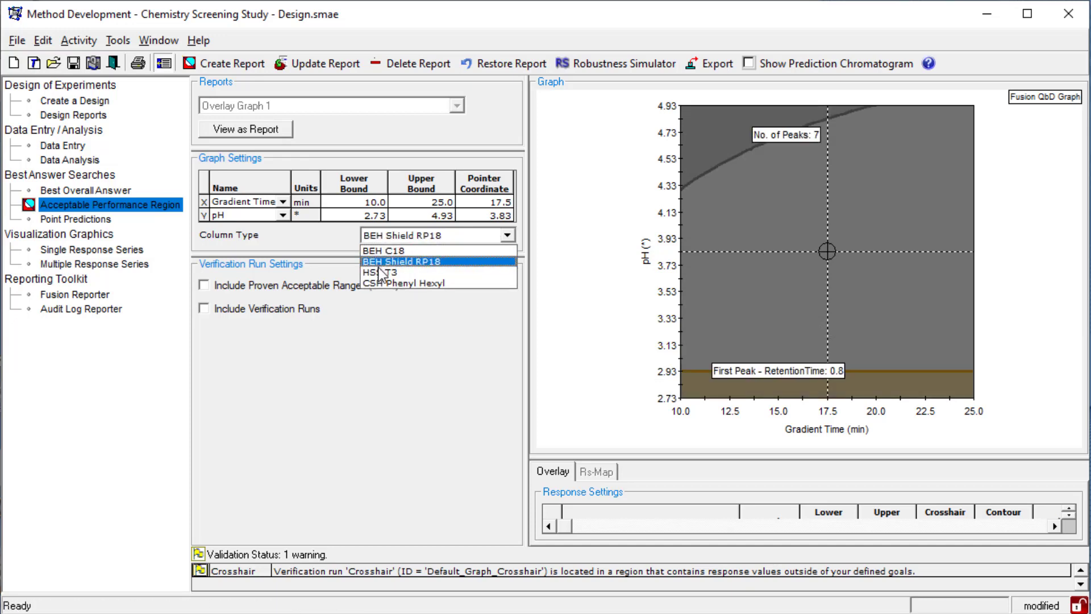
pyautogui.click(393, 268)
pyautogui.click(507, 235)
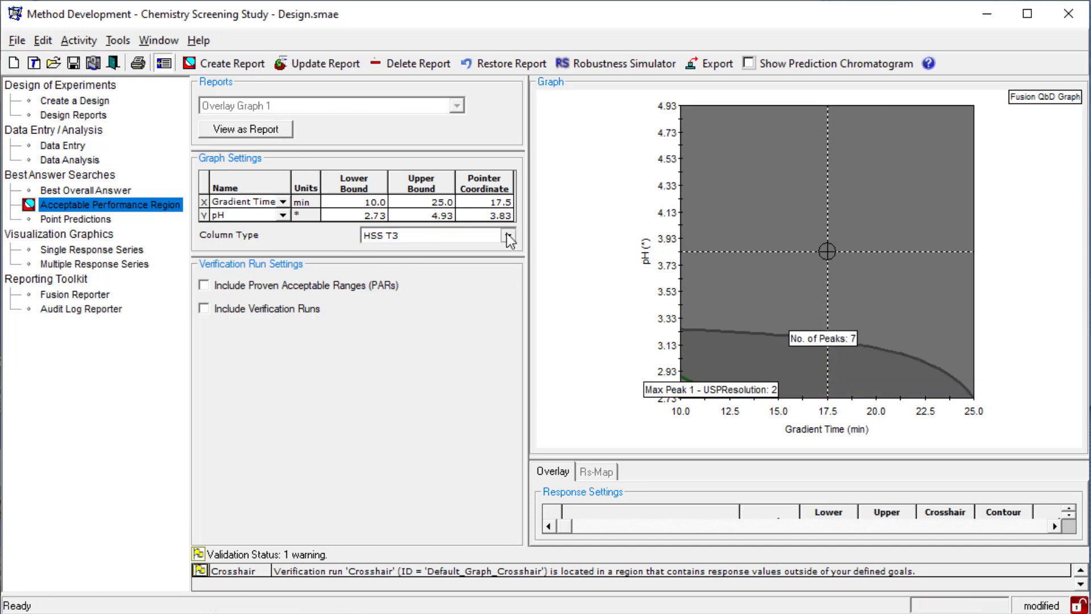
pyautogui.click(421, 283)
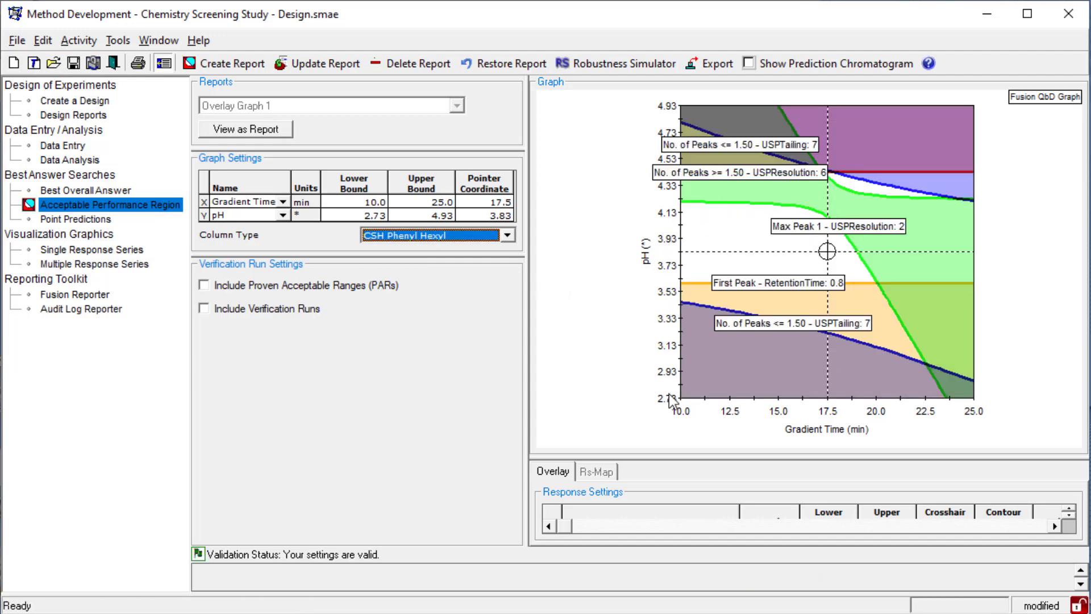
# - Switch to the Optimization Design Settings report and enlarge its overlay graph to examine the acceptable region
pyautogui.moveTo(669, 455); pyautogui.dragTo(670, 369)
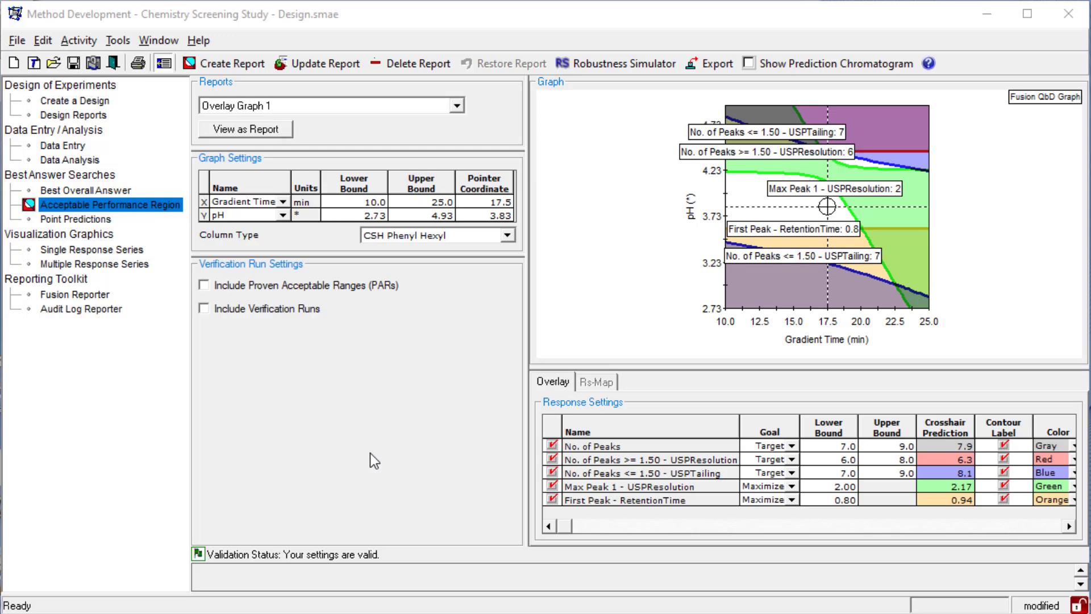
pyautogui.click(365, 106)
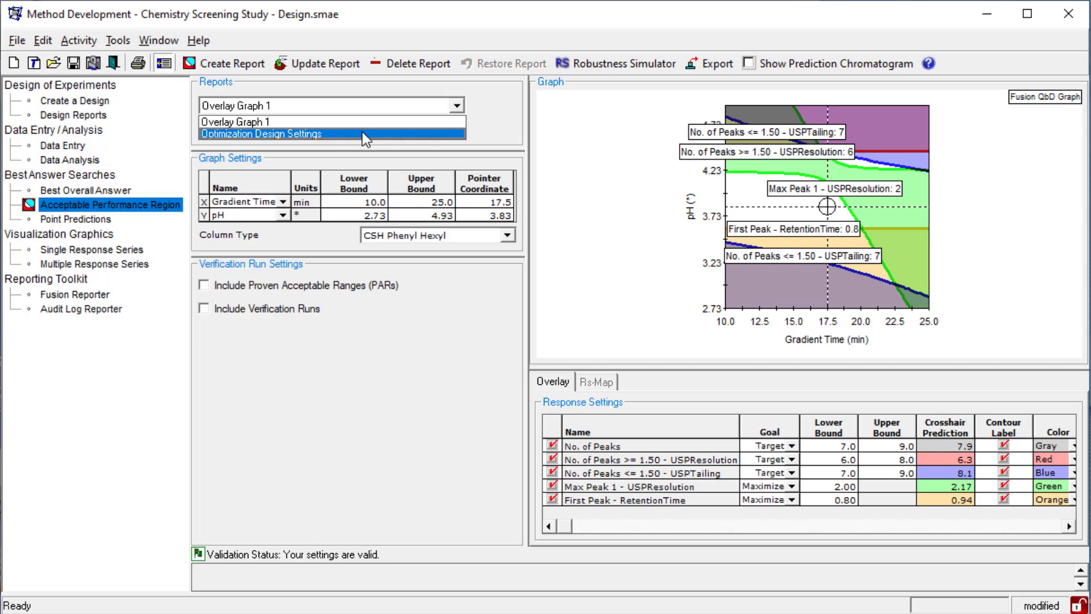
pyautogui.click(363, 133)
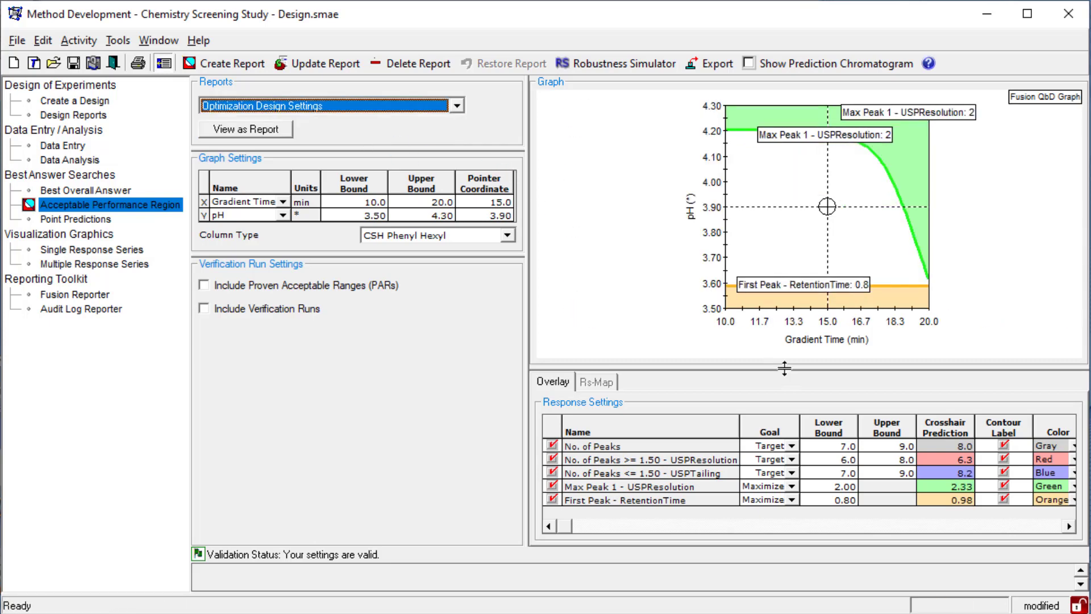
pyautogui.moveTo(784, 368); pyautogui.dragTo(784, 457)
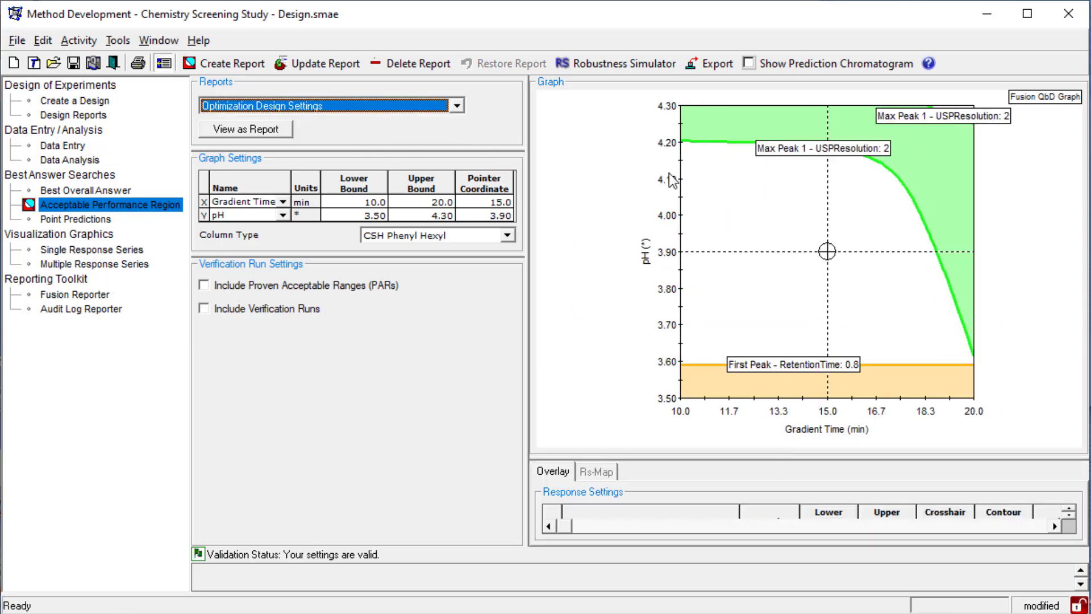